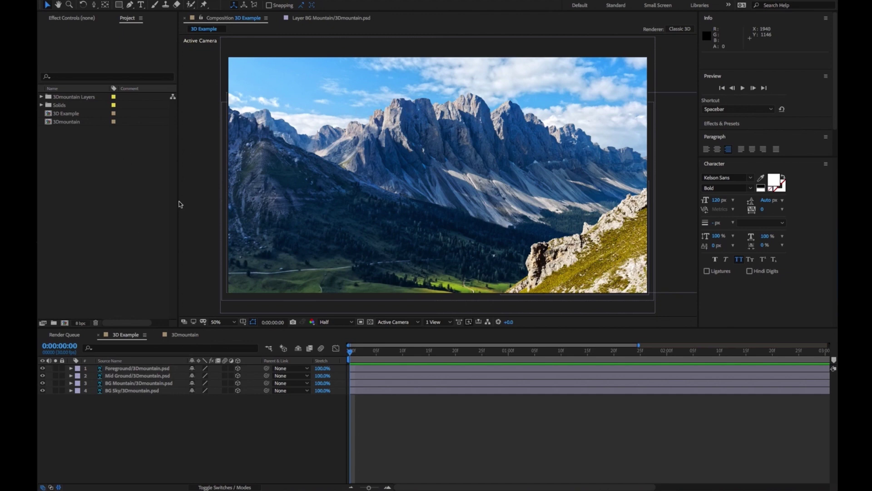
- Bring up the 3Dmountain composition in the timeline
{"action": "left_click", "coordinate": [128, 339]}
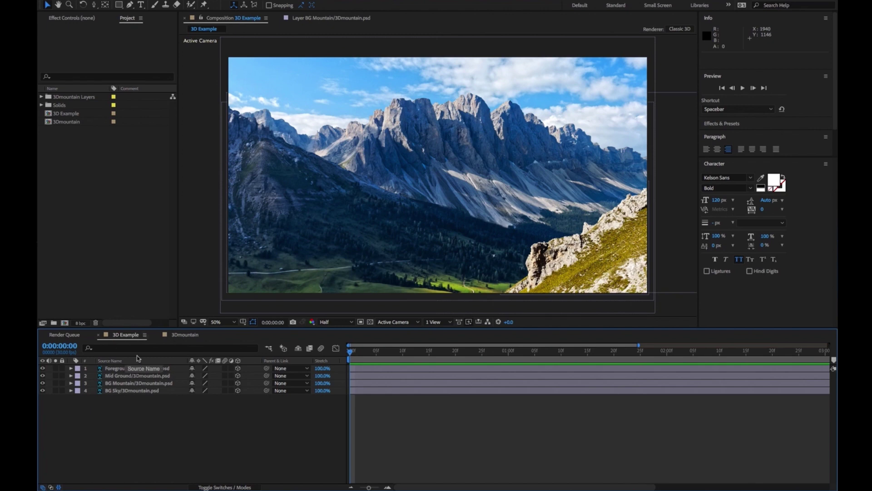
{"action": "left_click", "coordinate": [184, 335]}
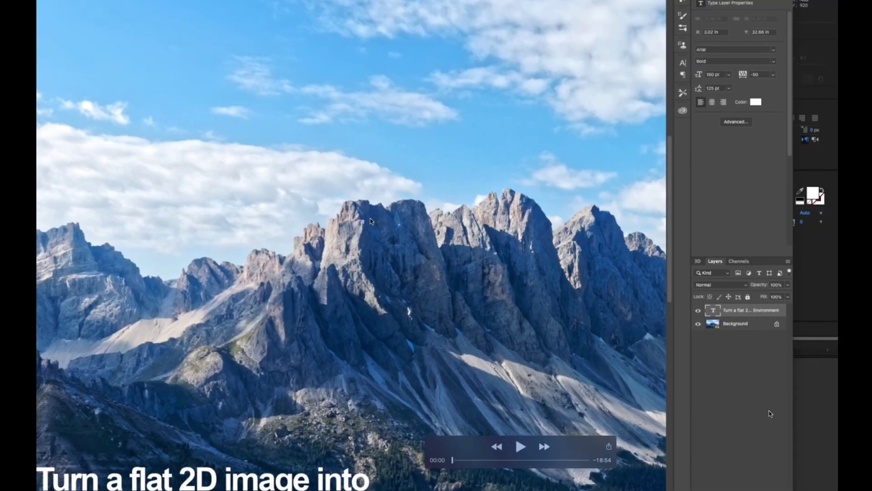
- Switch to the video player and skim the recording of the foreground hill being cut out of the mountain photo
{"action": "left_click", "coordinate": [540, 449]}
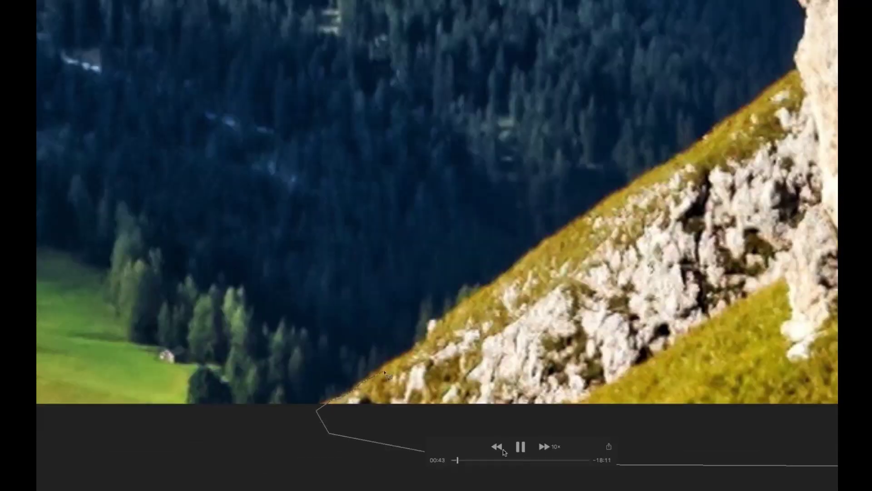
{"action": "left_click", "coordinate": [498, 447]}
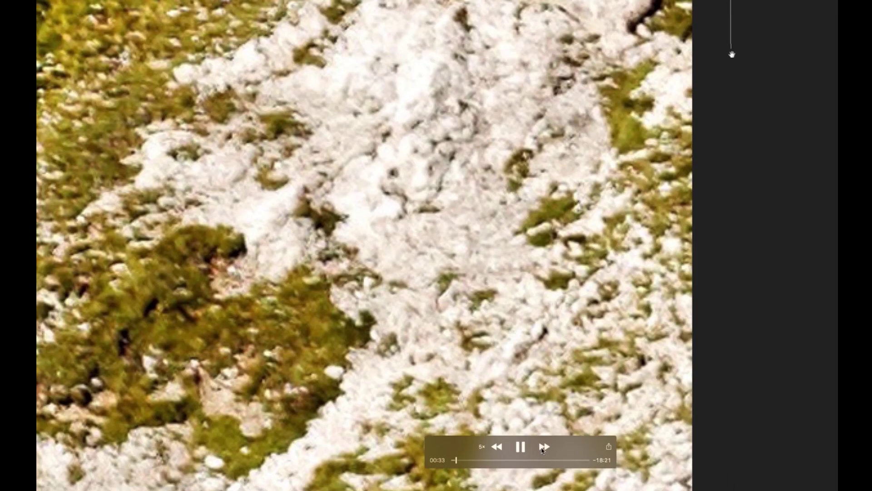
{"action": "left_click", "coordinate": [543, 448]}
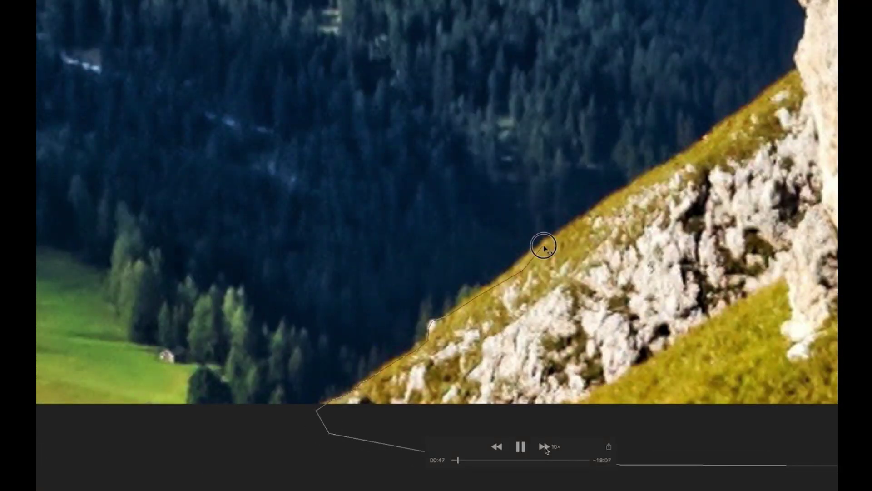
{"action": "left_click", "coordinate": [544, 447]}
{"action": "left_click", "coordinate": [544, 447]}
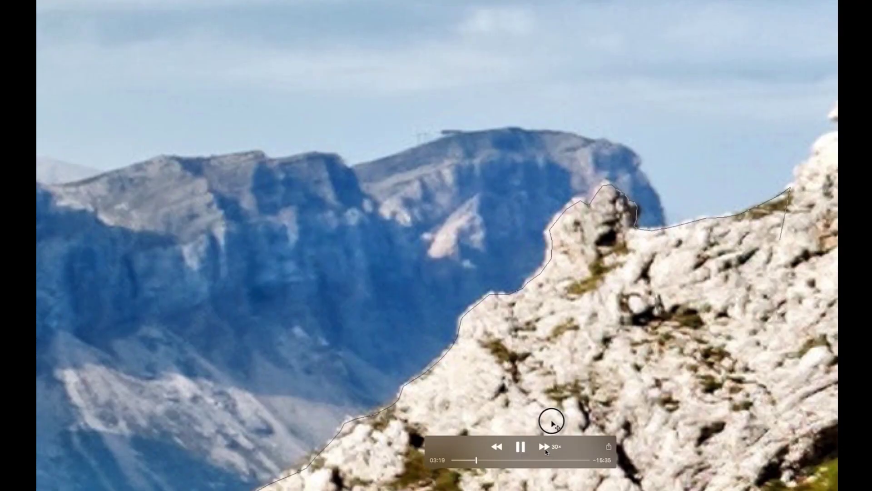
{"action": "left_click", "coordinate": [544, 448]}
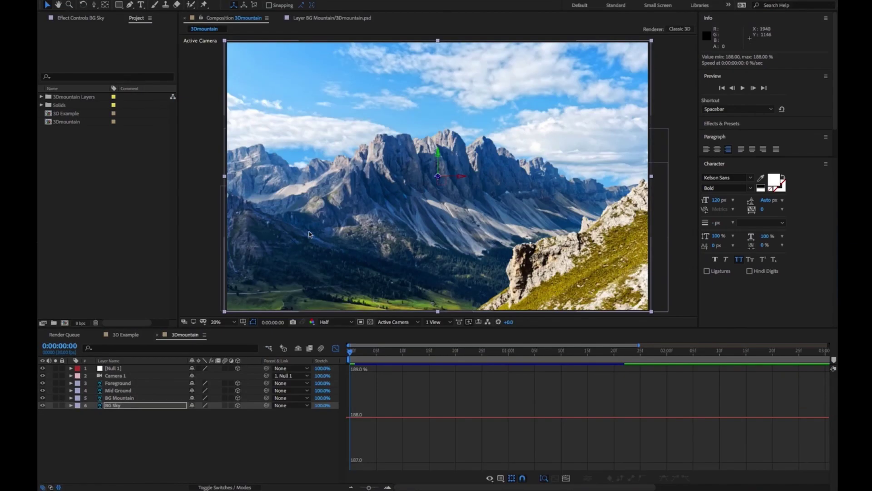
- Deselect the BG Sky layer and preview the finished camera move in the 3Dmountain composition
{"action": "left_click", "coordinate": [299, 437]}
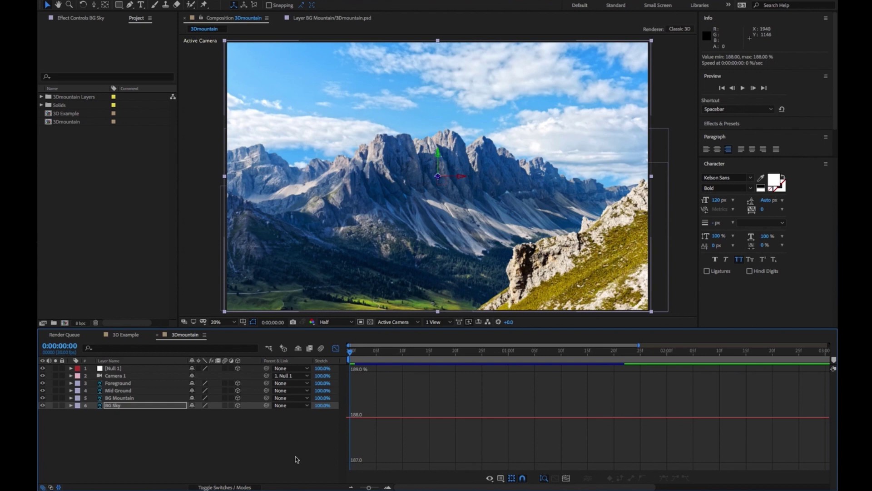
{"action": "left_click", "coordinate": [300, 439]}
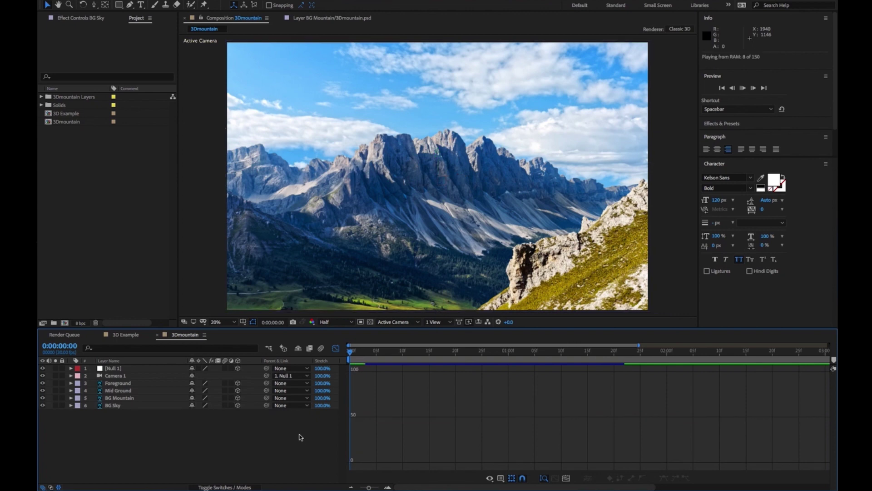
{"action": "key", "text": "space"}
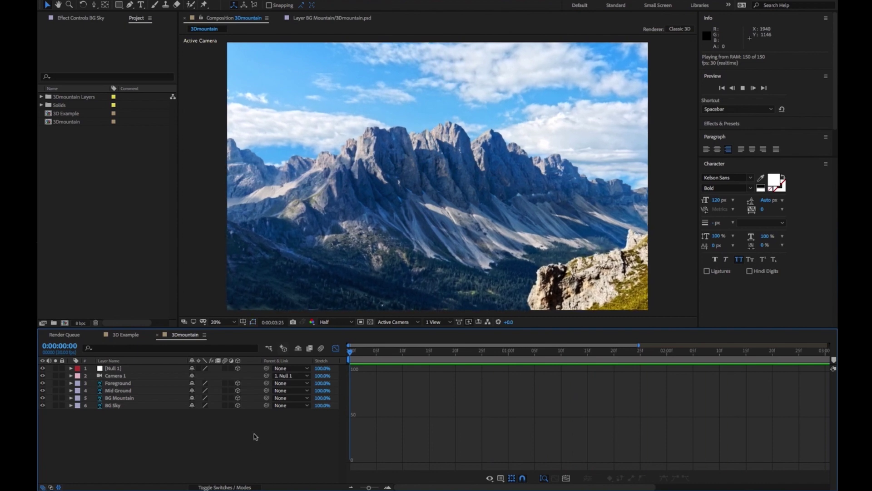
- In the 3D Example composition, turn 3D off for all layers and re-enable it on Foreground, Mid Ground and BG Mountain
{"action": "left_click", "coordinate": [130, 336]}
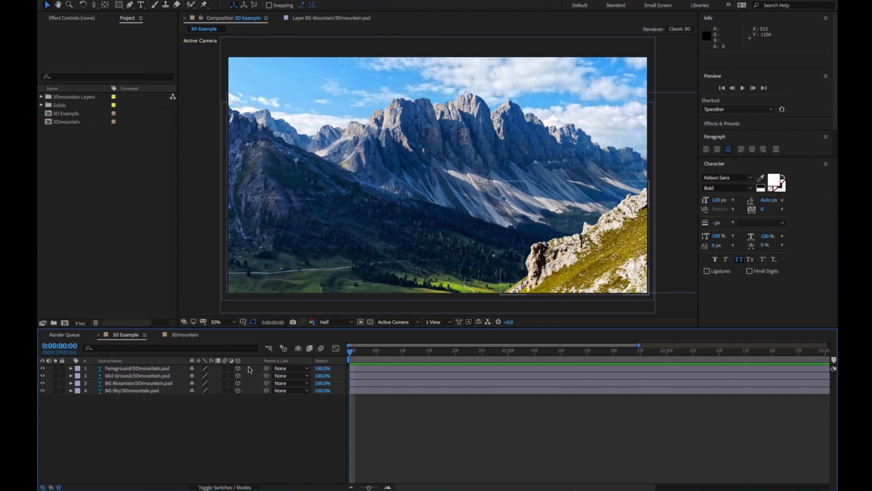
{"action": "left_click_drag", "start_coordinate": [238, 368], "coordinate": [238, 391]}
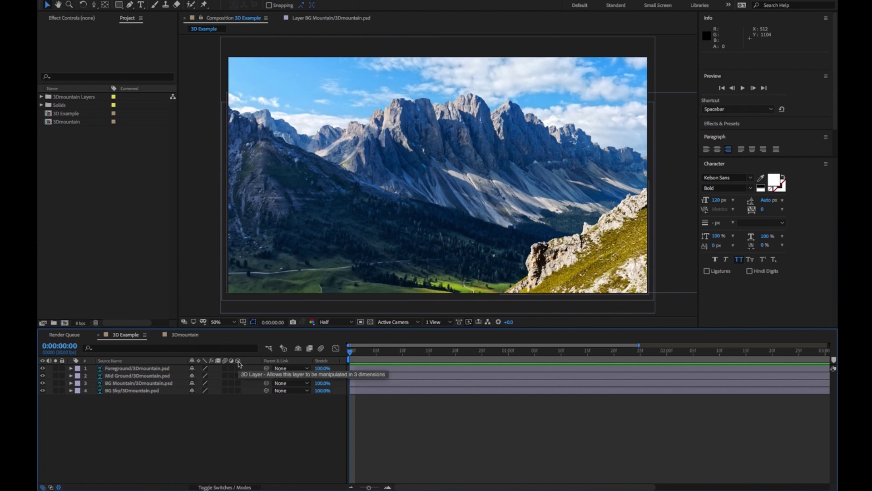
{"action": "left_click_drag", "start_coordinate": [237, 368], "coordinate": [238, 376]}
{"action": "left_click", "coordinate": [238, 383]}
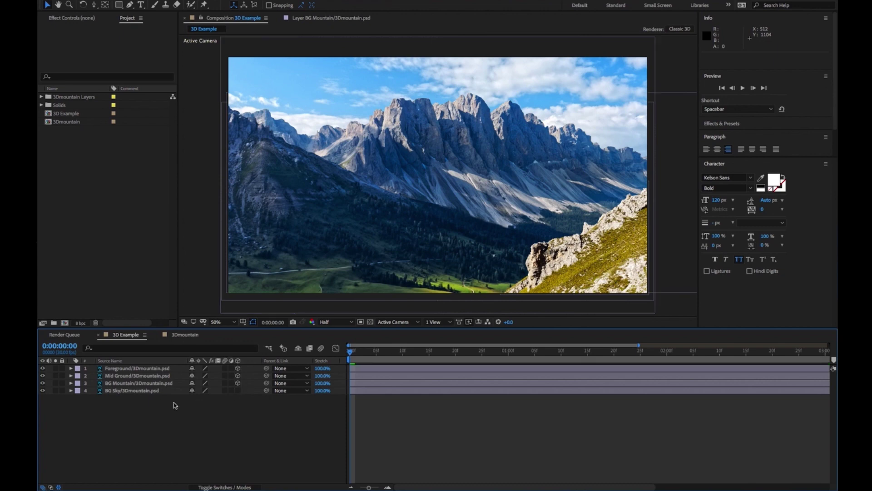
- Show the BG Sky layer's Position property and make the layer 3D
{"action": "left_click", "coordinate": [117, 390]}
{"action": "key", "text": "p"}
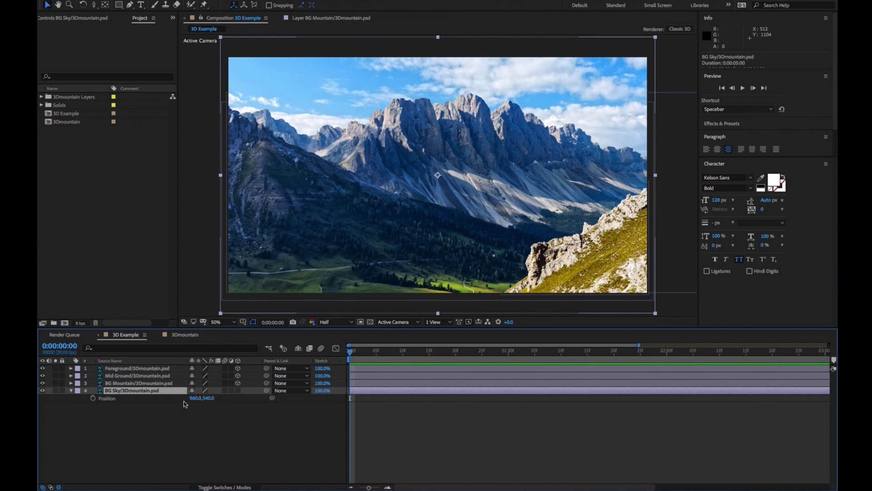
{"action": "left_click", "coordinate": [238, 391]}
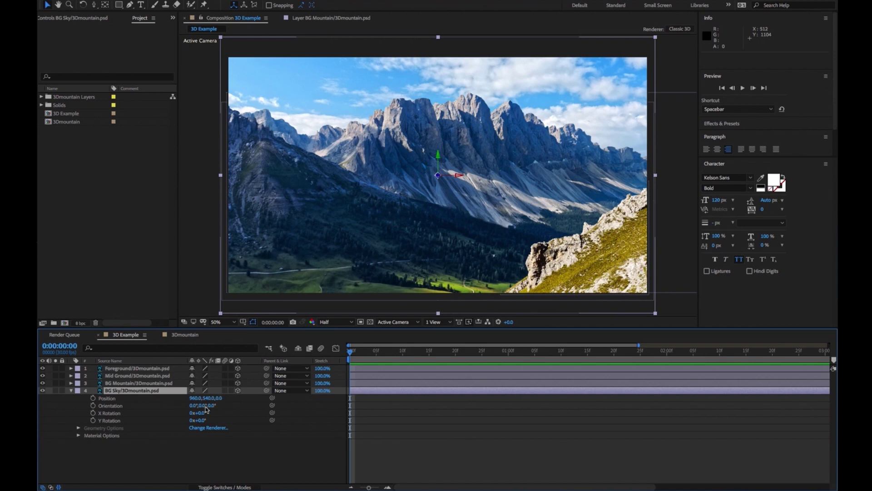
- Try rotating the BG Sky layer with its Y orientation, undo the rotation and collapse the layer's properties
{"action": "mouse_move", "coordinate": [203, 406]}
{"action": "left_mouse_down"}
{"action": "mouse_move", "coordinate": [193, 406]}
{"action": "mouse_move", "coordinate": [200, 409]}
{"action": "left_mouse_up"}
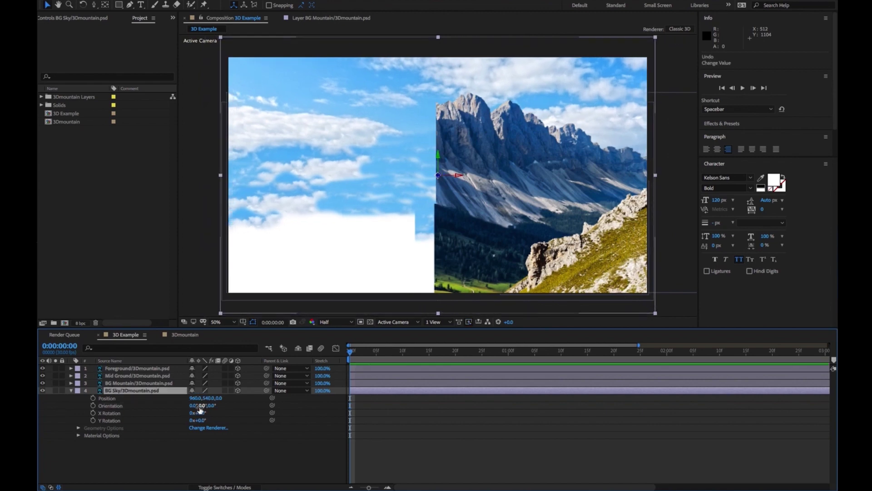
{"action": "key", "text": "ctrl+z"}
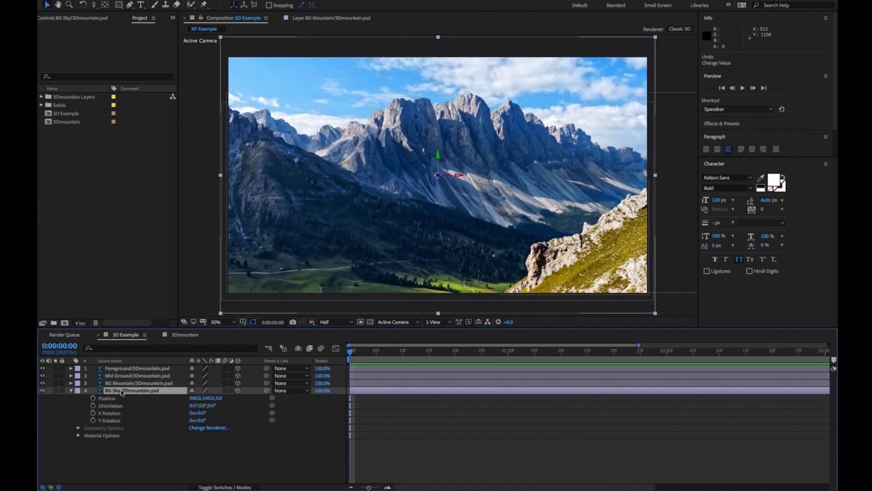
{"action": "left_click", "coordinate": [71, 391]}
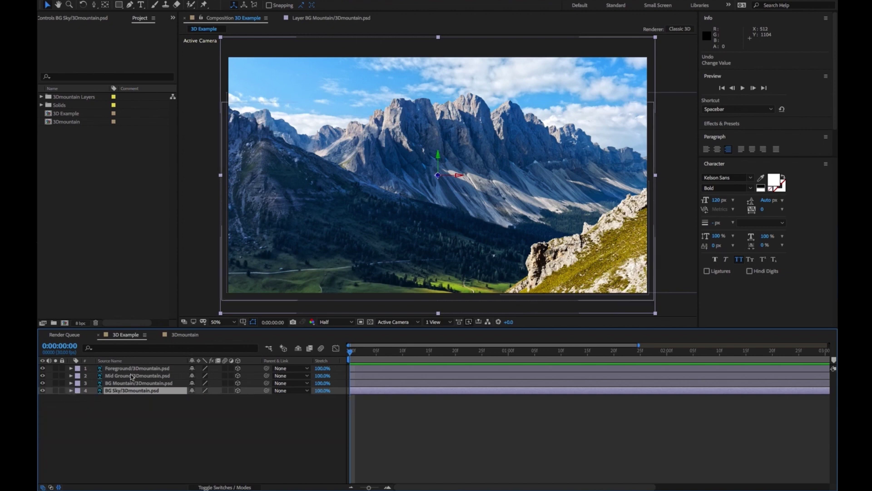
- Examine the Foreground layer's Position values, including its Z coordinate, and collapse the layer again
{"action": "left_click", "coordinate": [131, 369]}
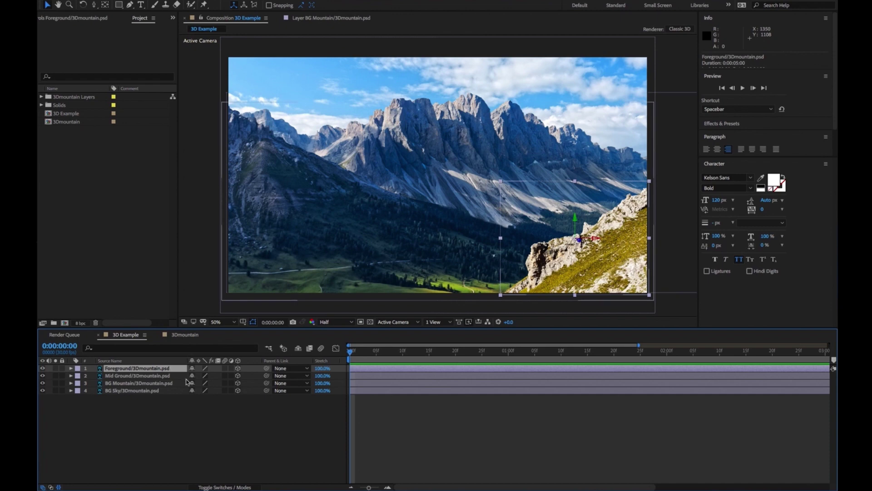
{"action": "key", "text": "p"}
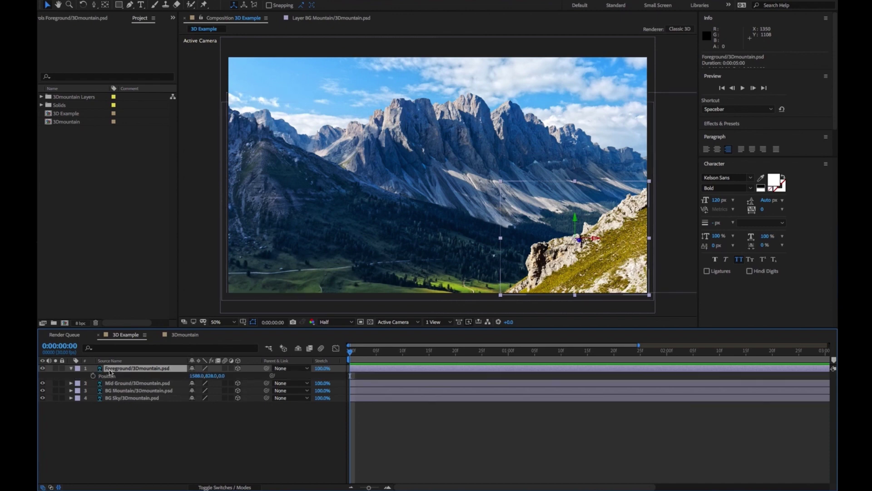
{"action": "left_click", "coordinate": [71, 368]}
- Add a new two-node camera with the 35mm preset to the 3D Example composition
{"action": "right_click", "coordinate": [138, 415]}
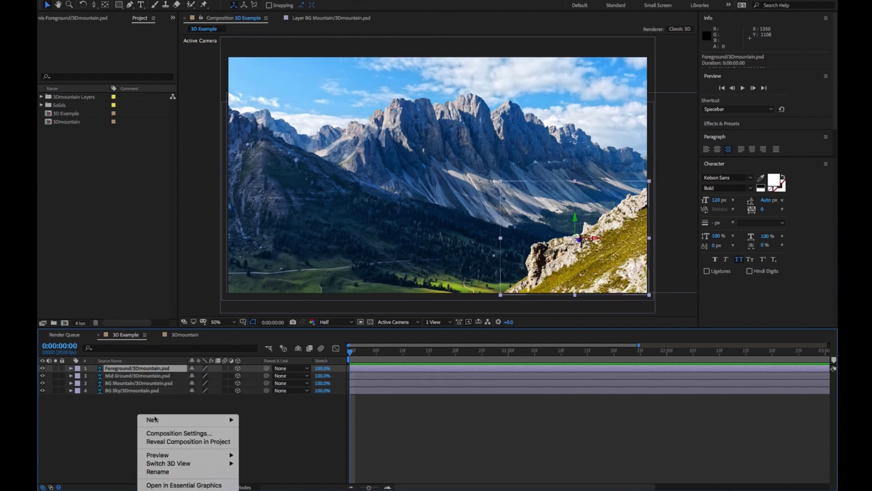
{"action": "mouse_move", "coordinate": [177, 422]}
{"action": "left_click", "coordinate": [255, 458]}
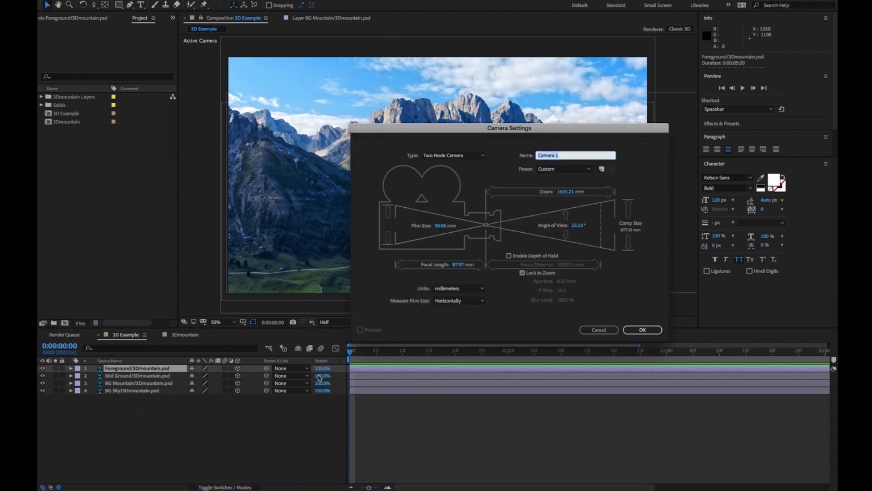
{"action": "left_click", "coordinate": [558, 169]}
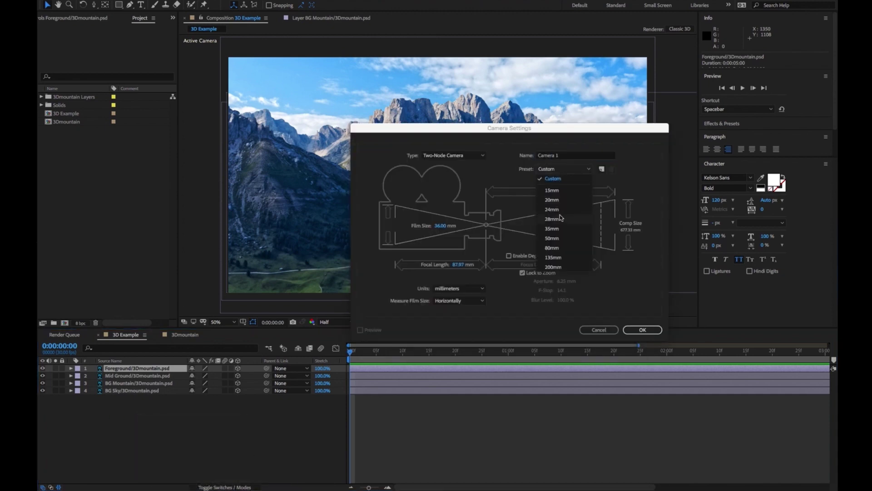
{"action": "left_click", "coordinate": [552, 229]}
{"action": "left_click", "coordinate": [641, 330]}
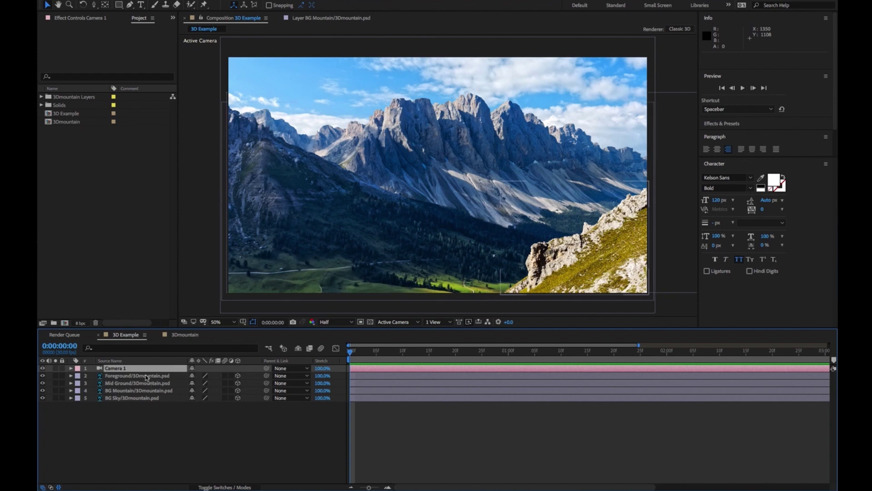
- Set the Foreground layer's Z position to -1100
{"action": "left_click", "coordinate": [148, 379]}
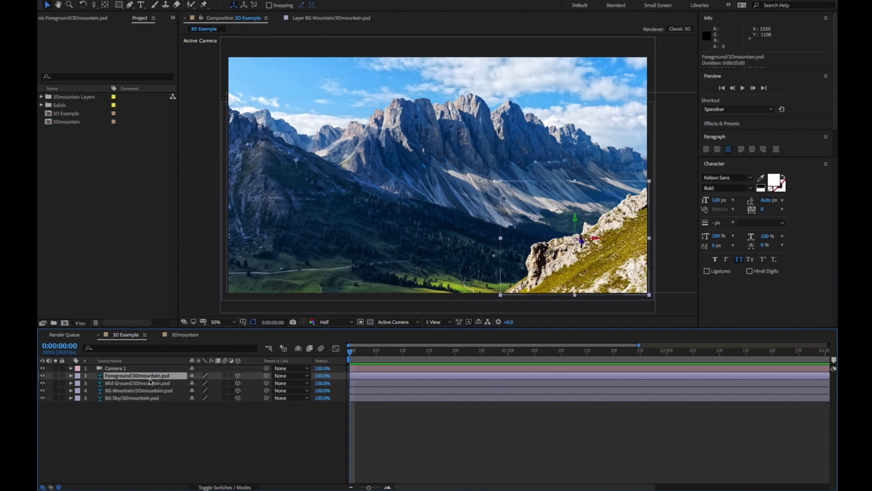
{"action": "key", "text": "p"}
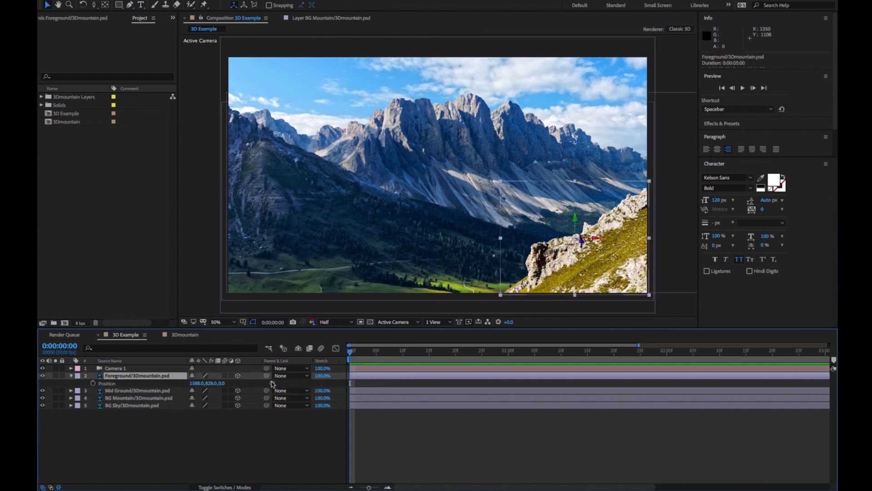
{"action": "left_click_drag", "start_coordinate": [224, 385], "coordinate": [180, 385]}
{"action": "left_click_drag", "start_coordinate": [179, 385], "coordinate": [175, 385]}
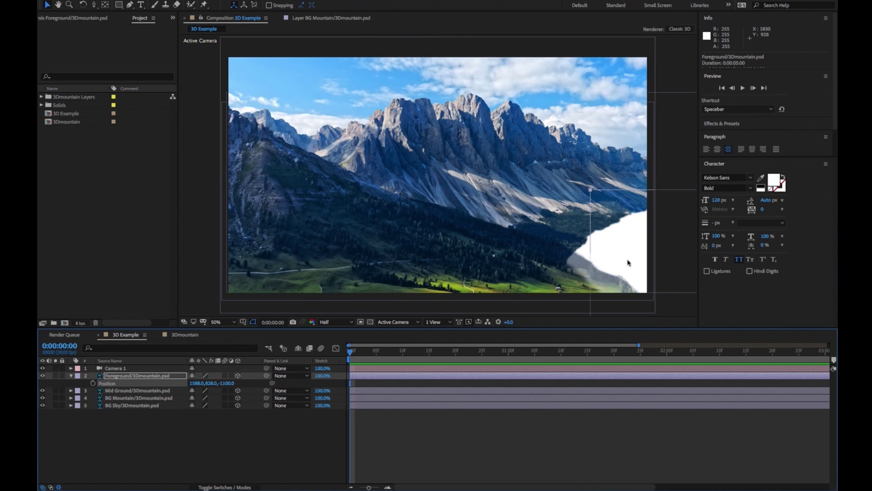
- Scale the Foreground layer down to about 21.6% and reposition it at about 1223, 642 in the frame's lower-right corner
{"action": "key", "text": "comma"}
{"action": "key", "text": "comma"}
{"action": "left_click_drag", "start_coordinate": [603, 263], "coordinate": [532, 219]}
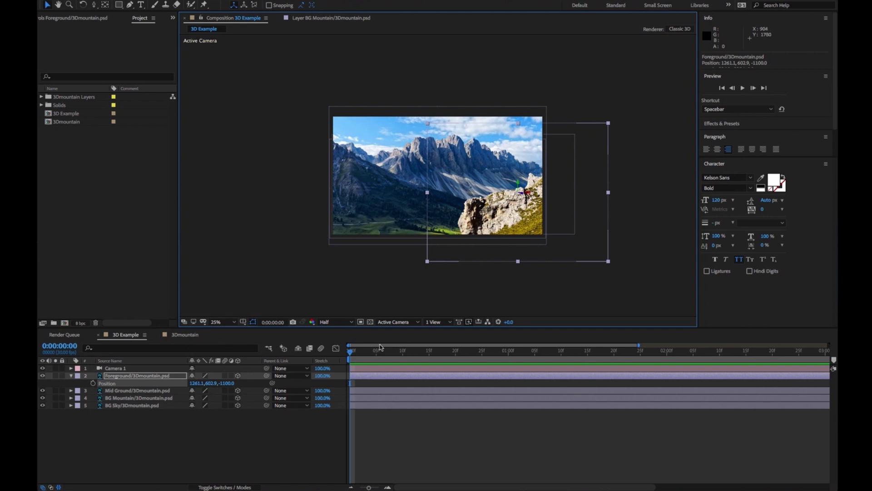
{"action": "key", "text": "s"}
{"action": "left_click_drag", "start_coordinate": [198, 386], "coordinate": [198, 387]}
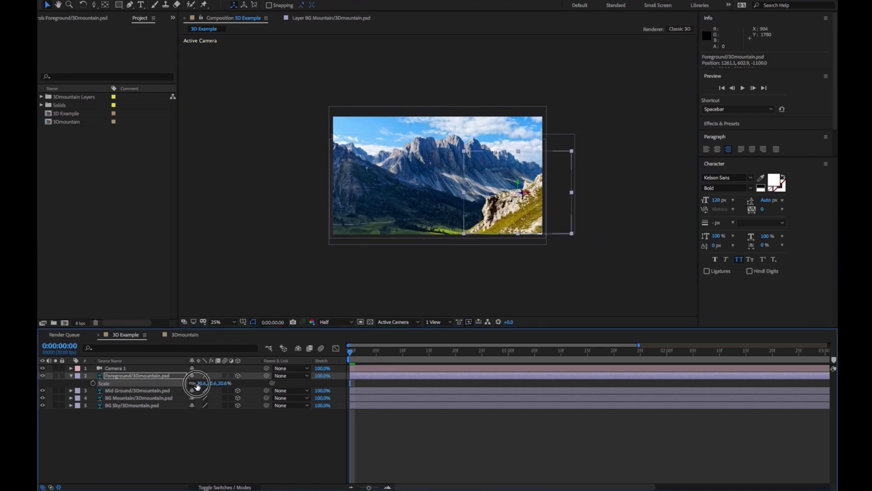
{"action": "left_click_drag", "start_coordinate": [534, 216], "coordinate": [521, 236]}
- Open the Foreground layer's Scale value for editing
{"action": "key", "text": "s"}
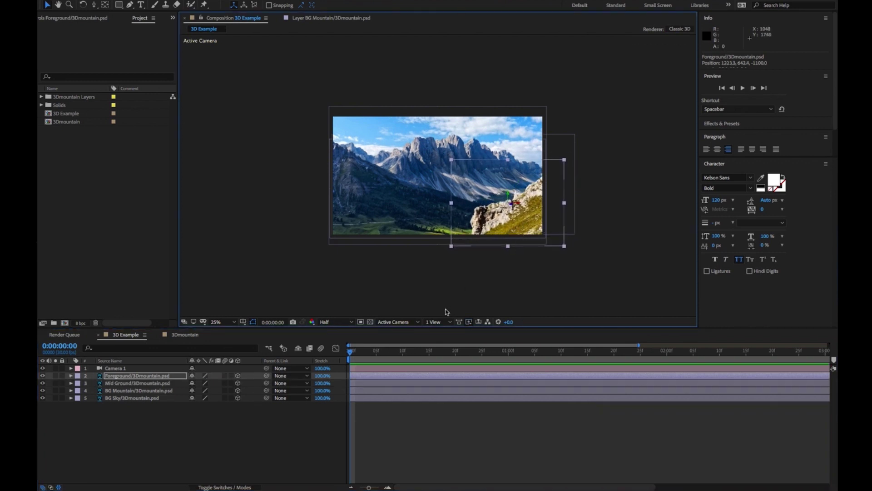
{"action": "key", "text": "s"}
{"action": "left_click", "coordinate": [202, 383]}
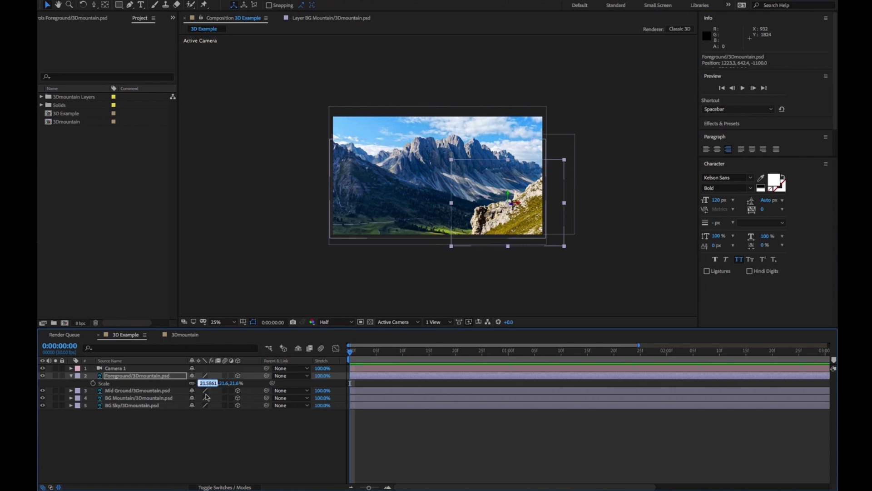
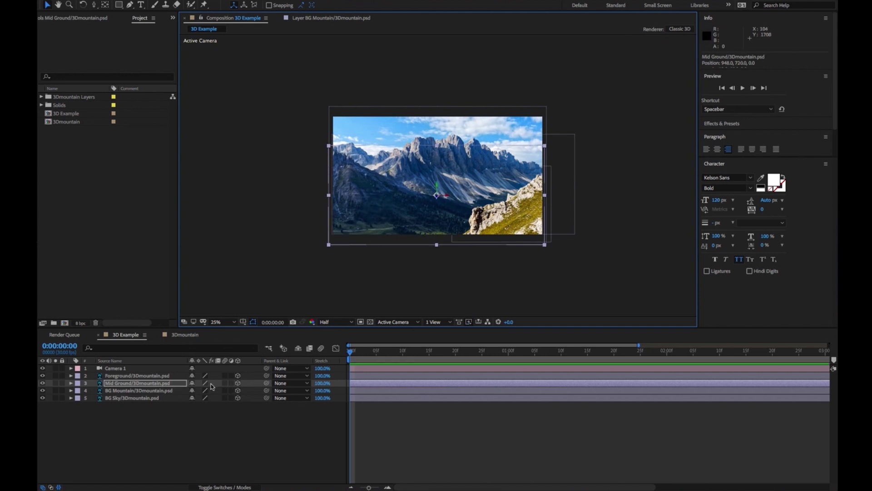
- Set the Mid Ground layer's Z position to -500
{"action": "key", "text": "p"}
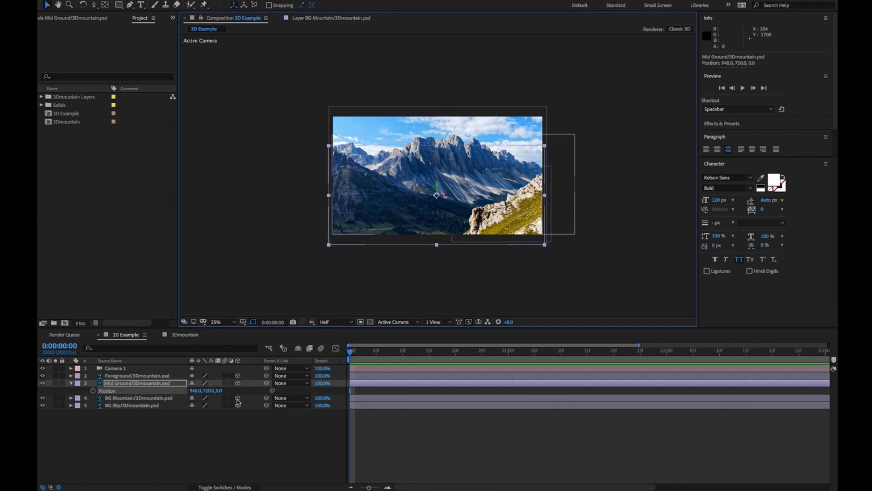
{"action": "left_click", "coordinate": [220, 390]}
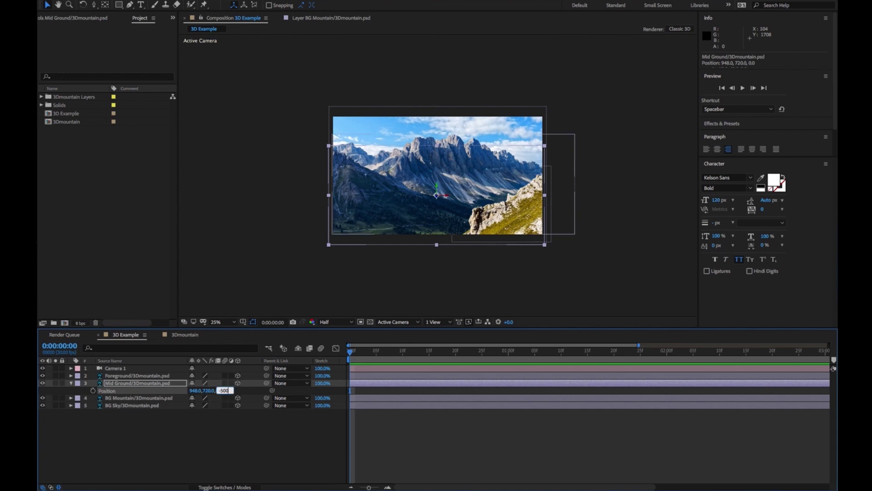
{"action": "key", "text": "Return"}
- Scale the Mid Ground layer down to 47% and reposition it at about X 843, Y 688
{"action": "key", "text": "s"}
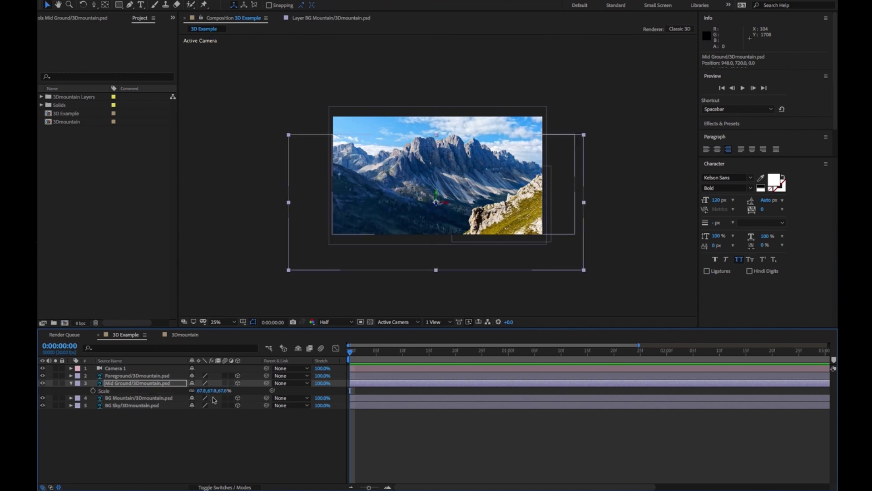
{"action": "left_click_drag", "start_coordinate": [196, 392], "coordinate": [192, 393]}
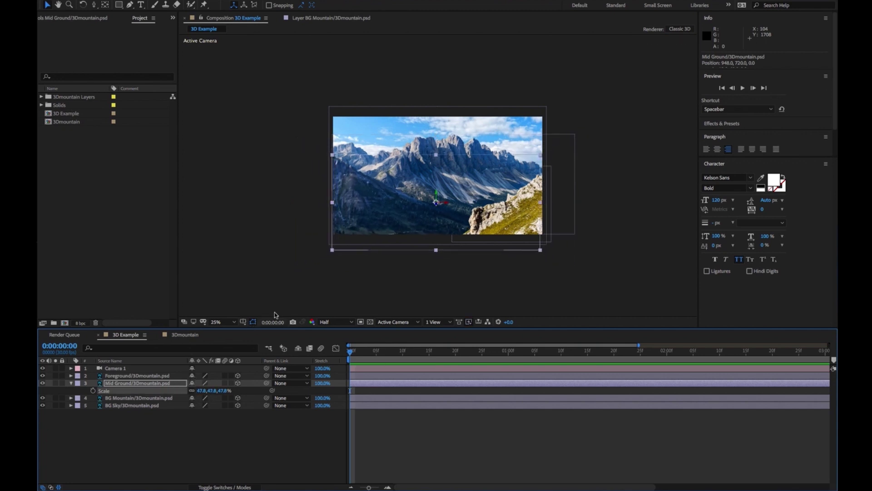
{"action": "left_click_drag", "start_coordinate": [389, 223], "coordinate": [374, 219]}
{"action": "left_click", "coordinate": [71, 383]}
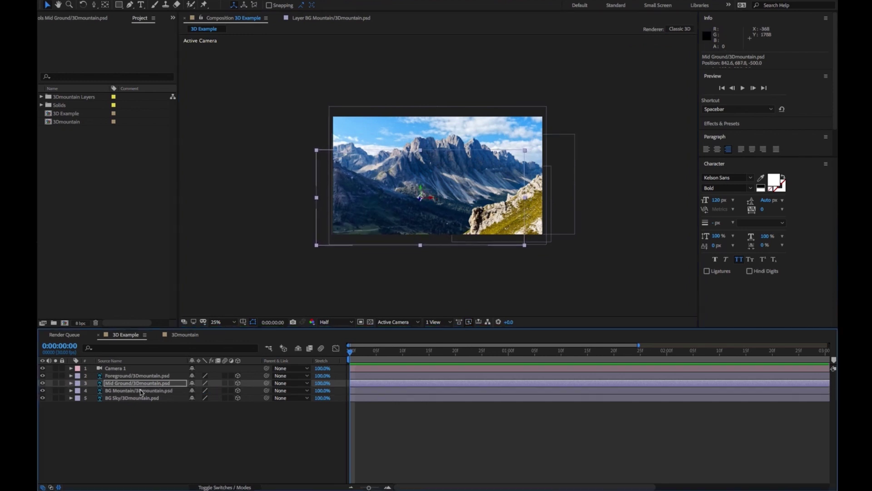
- Set the BG Mountain layer's Z position to 20
{"action": "left_click", "coordinate": [136, 390]}
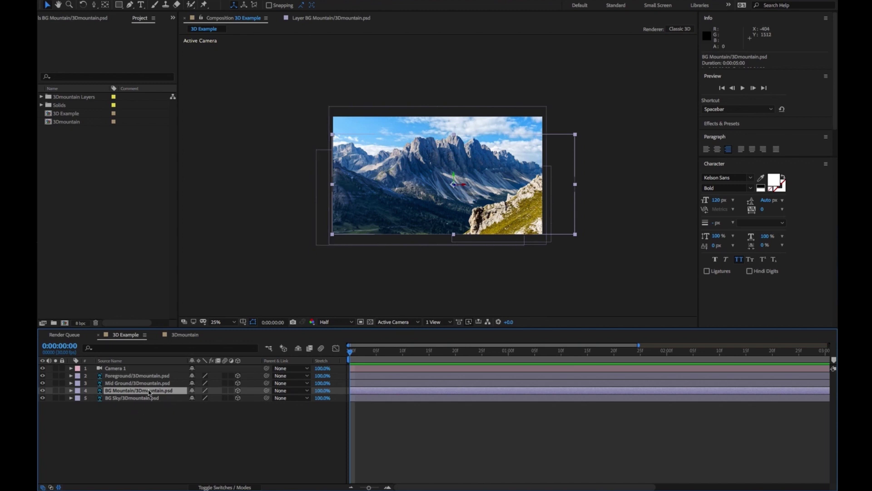
{"action": "key", "text": "p"}
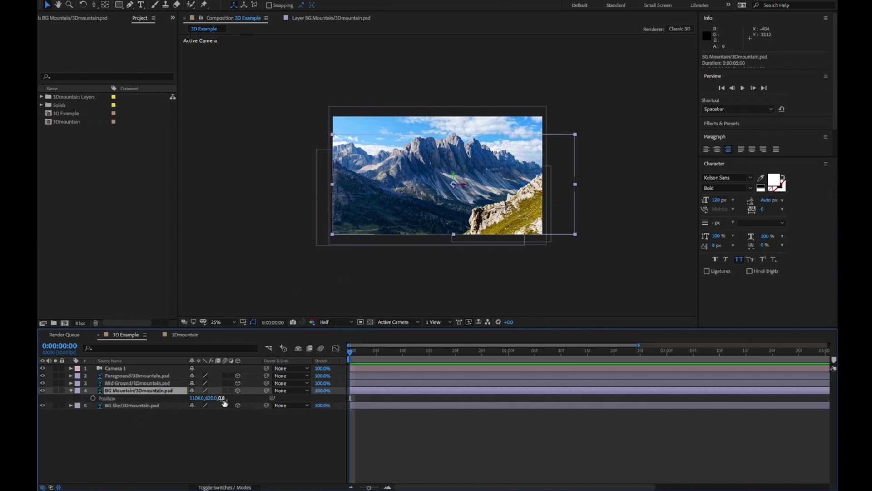
{"action": "left_click_drag", "start_coordinate": [222, 399], "coordinate": [230, 399]}
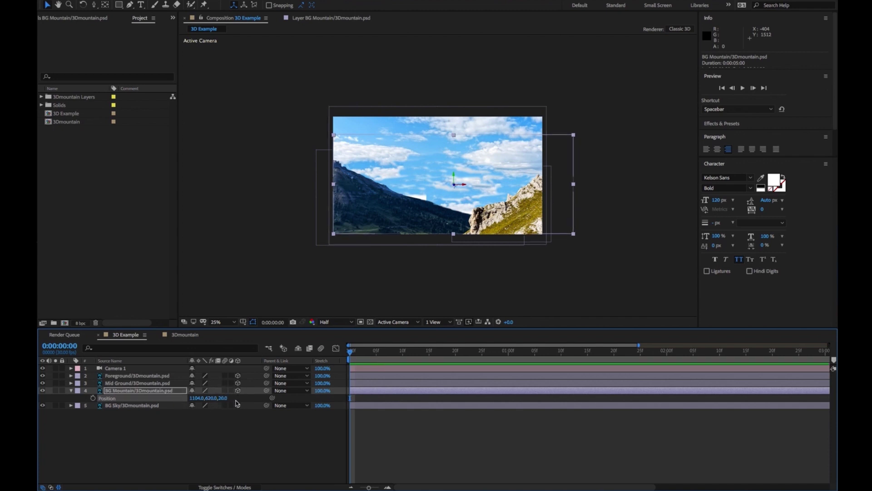
- Push the BG Sky layer back to a Z position of about 1251 and scale it up to about 69.3% to cover the frame
{"action": "left_click", "coordinate": [150, 406]}
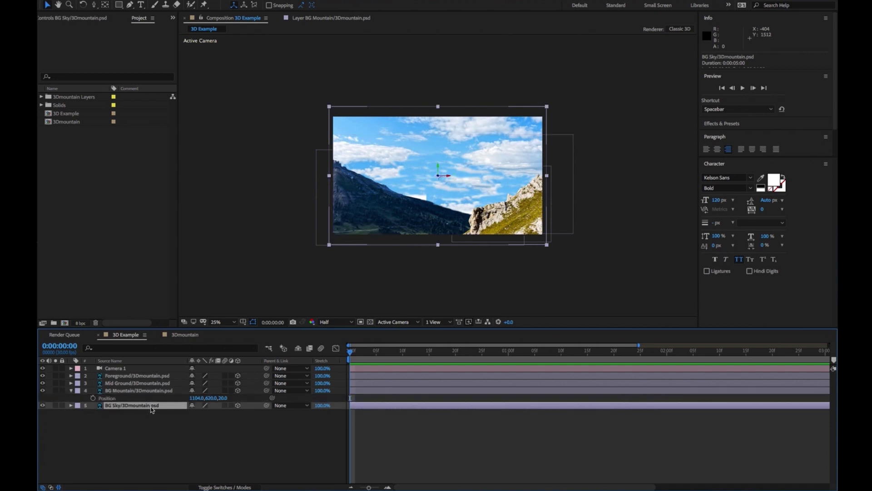
{"action": "left_click_drag", "start_coordinate": [221, 414], "coordinate": [322, 418]}
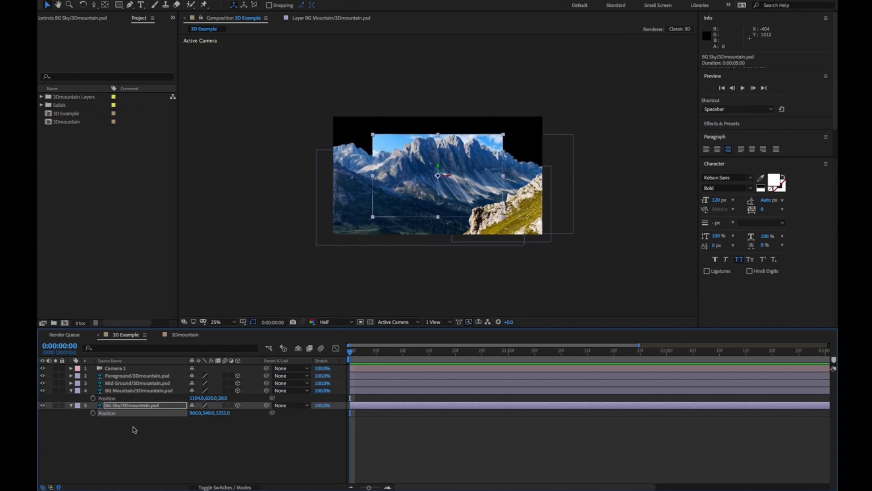
{"action": "left_click", "coordinate": [129, 407]}
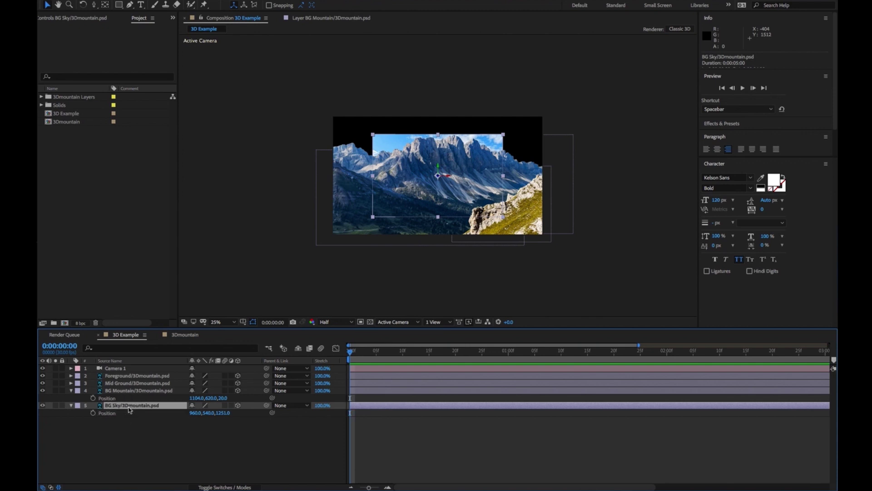
{"action": "left_click_drag", "start_coordinate": [201, 415], "coordinate": [213, 414]}
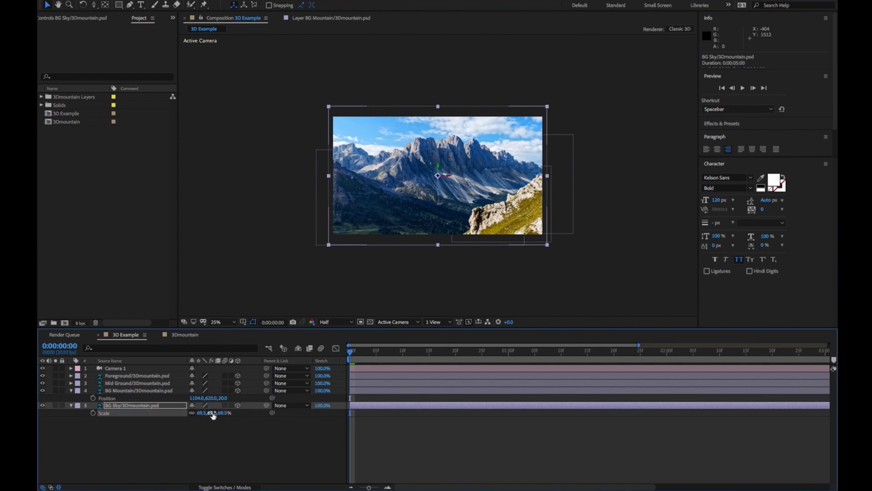
- Scale the BG Mountain layer down to about 43.1% and shift it slightly up and to the left in the frame
{"action": "left_click", "coordinate": [139, 392]}
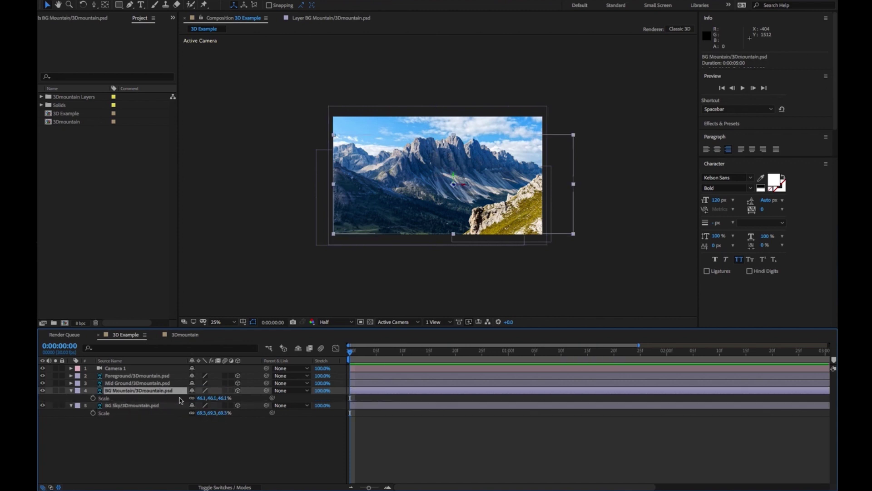
{"action": "left_click_drag", "start_coordinate": [200, 400], "coordinate": [199, 401]}
{"action": "left_click_drag", "start_coordinate": [467, 159], "coordinate": [453, 155]}
{"action": "left_click", "coordinate": [132, 423]}
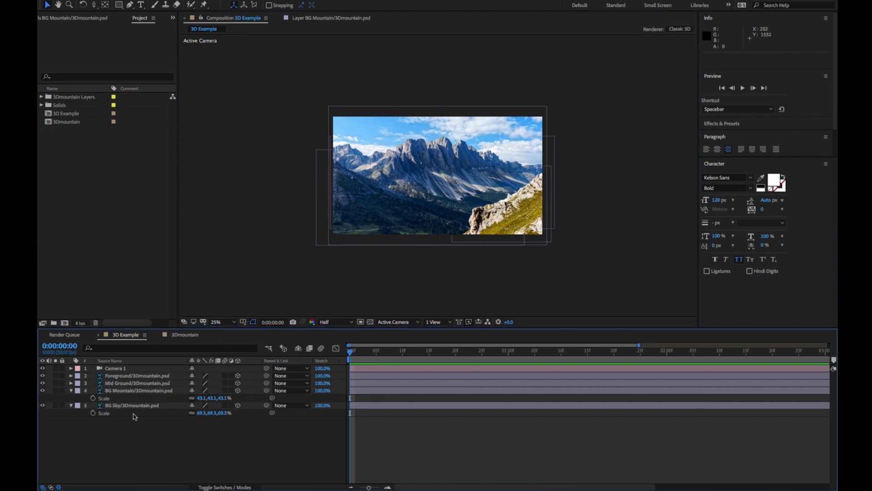
{"action": "left_click", "coordinate": [71, 391]}
{"action": "left_click", "coordinate": [72, 399]}
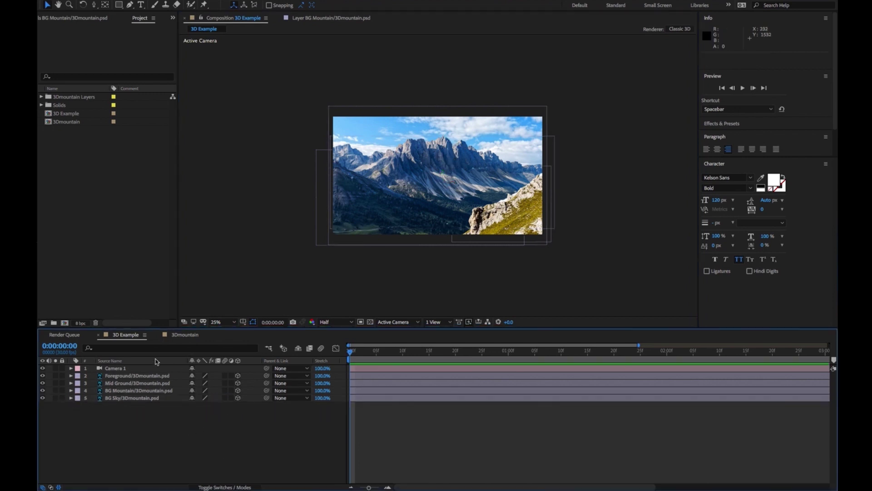
- Try dollying Camera 1 toward the mountains to a Z position of about -1719 and undo the move
{"action": "left_click", "coordinate": [133, 369]}
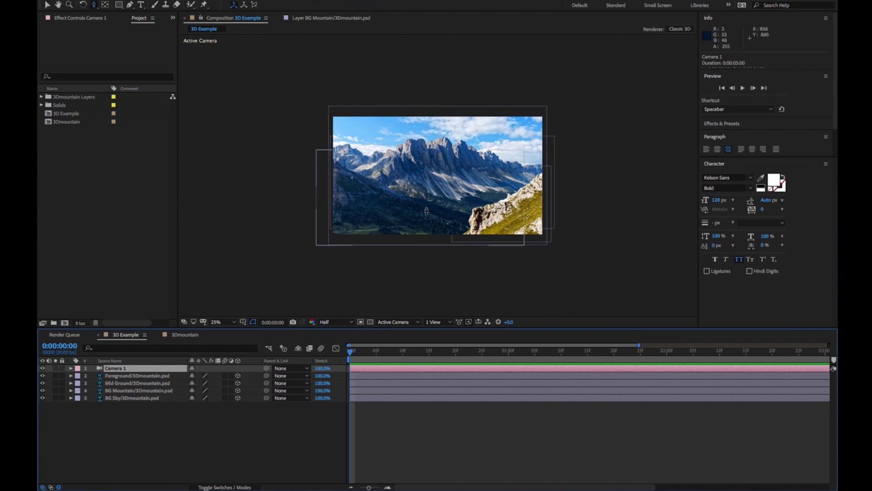
{"action": "key", "text": "period"}
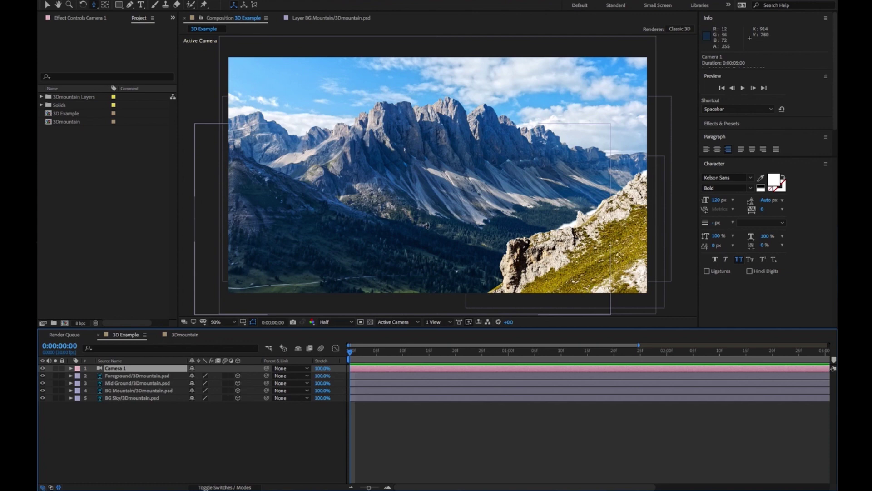
{"action": "left_click_drag", "start_coordinate": [427, 226], "coordinate": [430, 216]}
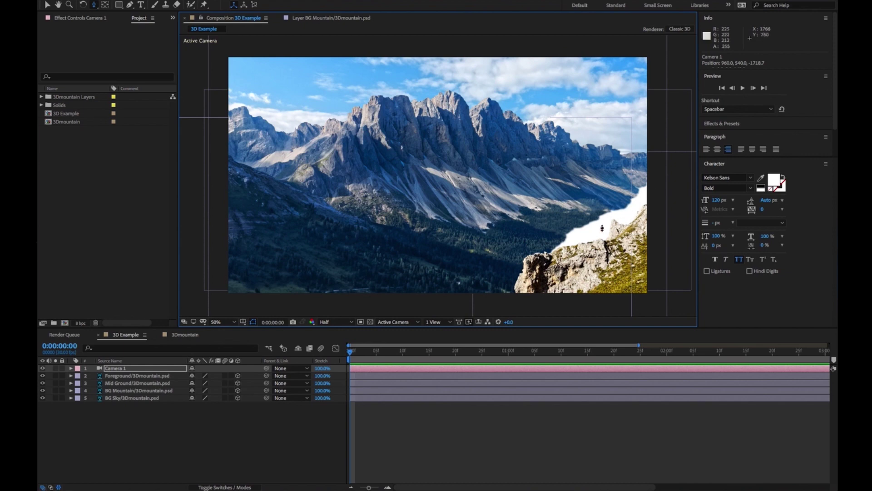
{"action": "left_click_drag", "start_coordinate": [444, 241], "coordinate": [443, 240]}
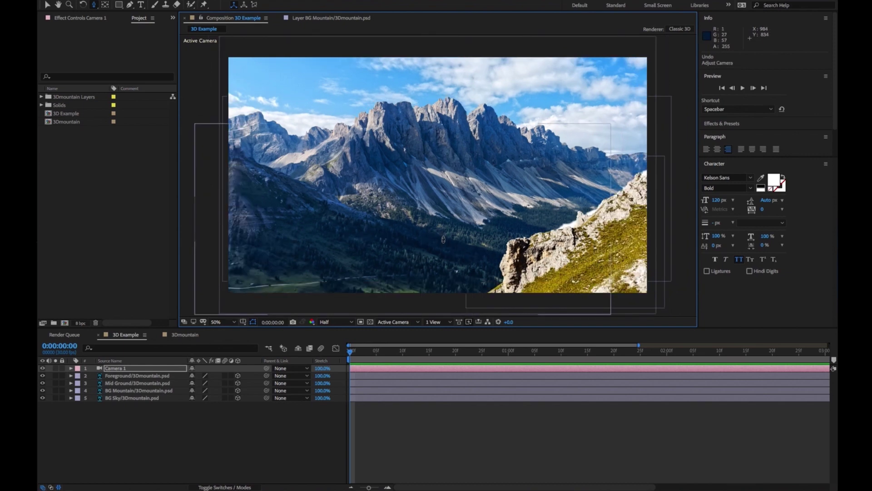
{"action": "key", "text": "v"}
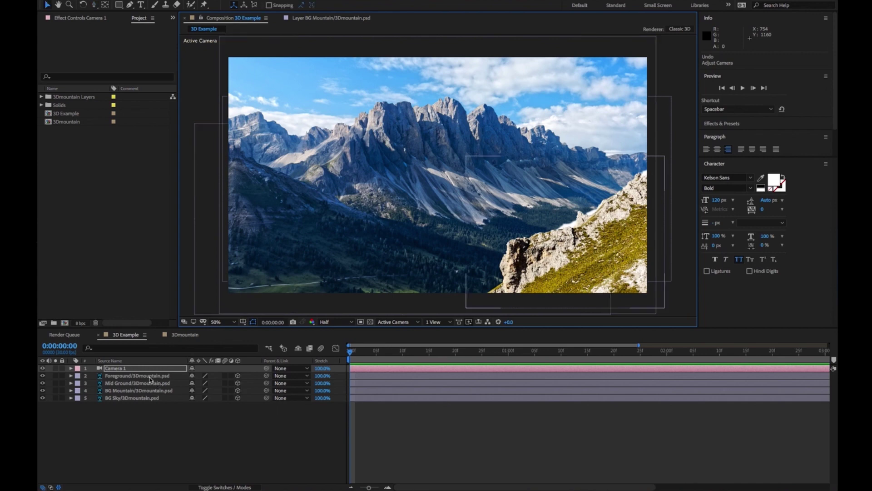
- Scale the Foreground layer up to 28% and raise it so the rocks fill the frame's lower-right corner
{"action": "left_click", "coordinate": [153, 376]}
{"action": "left_click", "coordinate": [610, 275]}
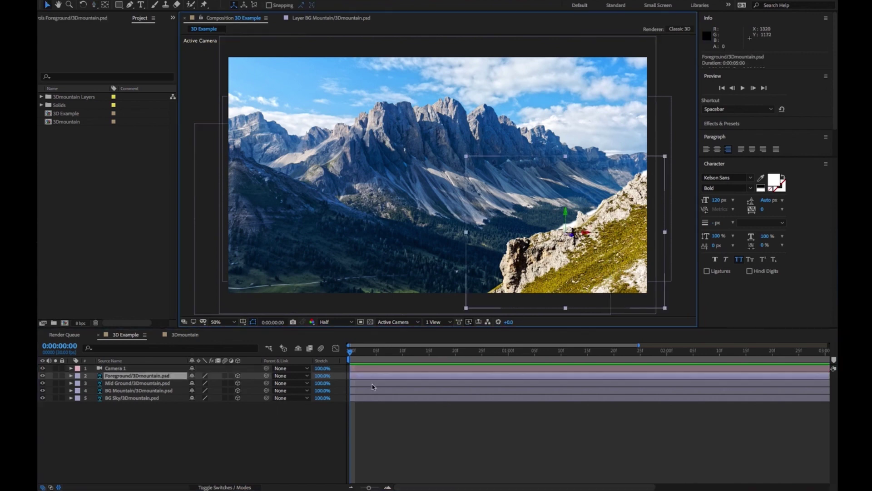
{"action": "key", "text": "s"}
{"action": "left_click_drag", "start_coordinate": [201, 384], "coordinate": [200, 384]}
{"action": "left_click", "coordinate": [588, 270]}
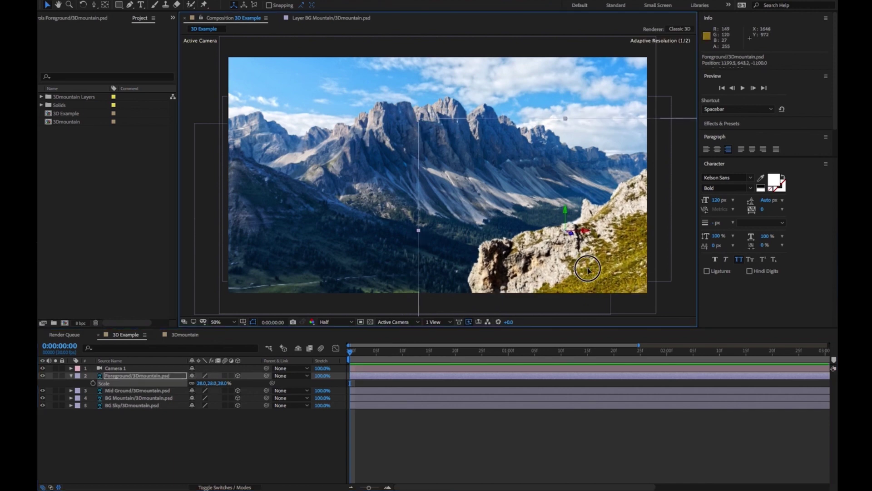
{"action": "left_click_drag", "start_coordinate": [588, 270], "coordinate": [587, 257]}
{"action": "left_click", "coordinate": [233, 460]}
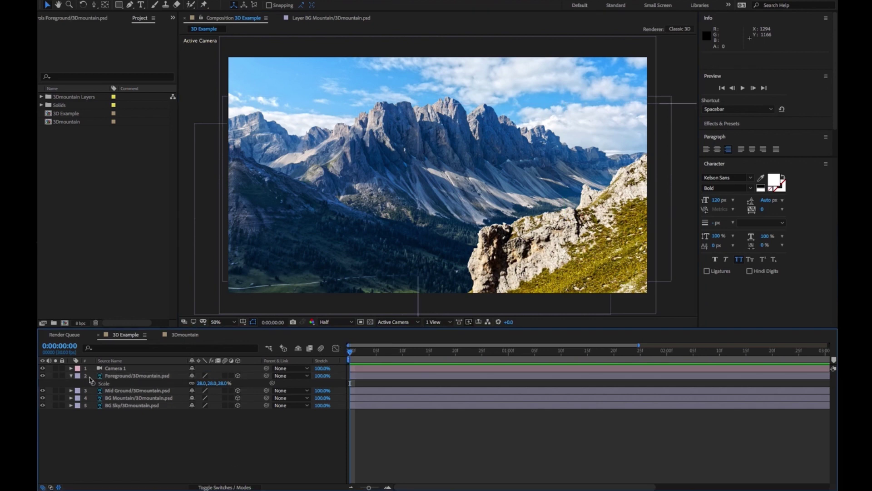
- Dolly Camera 1 in toward the mountains to a Z position of about -1735
{"action": "left_click", "coordinate": [120, 368]}
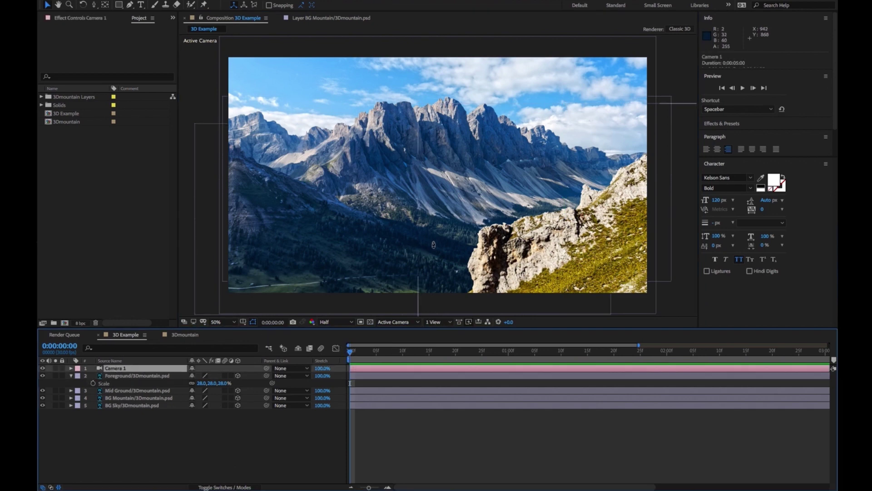
{"action": "key", "text": "c"}
{"action": "left_click_drag", "start_coordinate": [433, 245], "coordinate": [438, 232]}
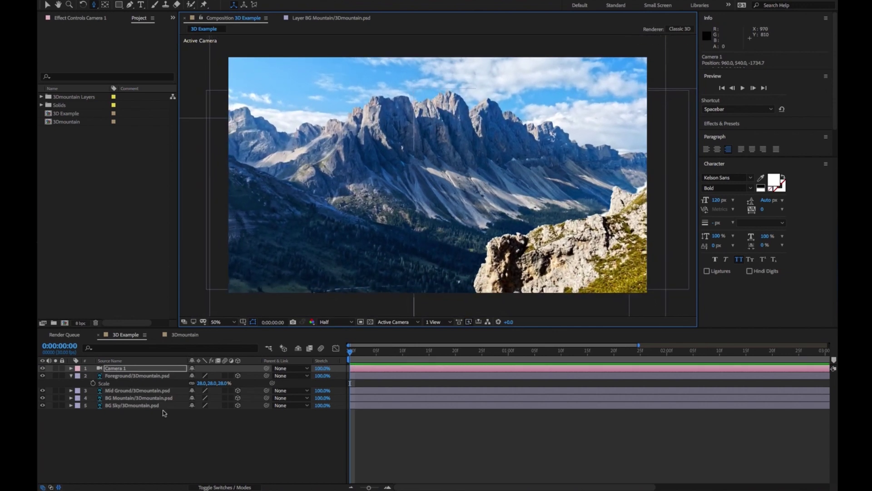
- Set the BG Mountain layer's scale to 45% and reposition it at about X 1078, Y 626
{"action": "left_click", "coordinate": [146, 398]}
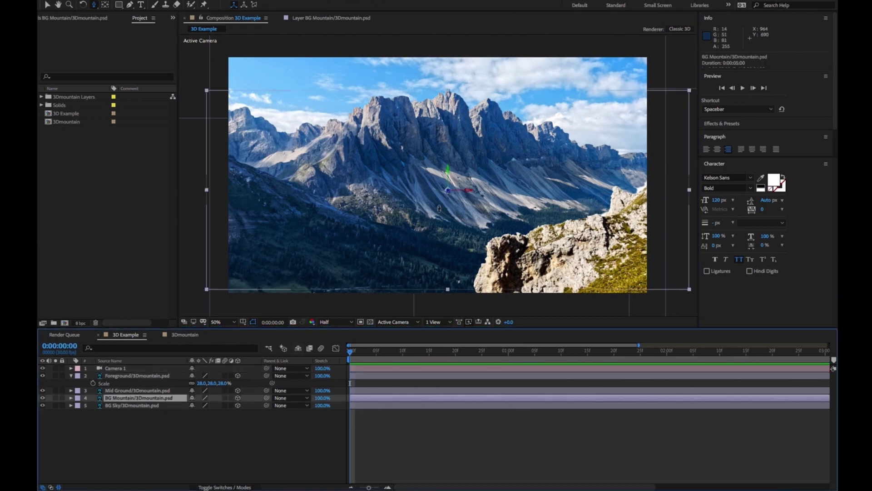
{"action": "key", "text": "s"}
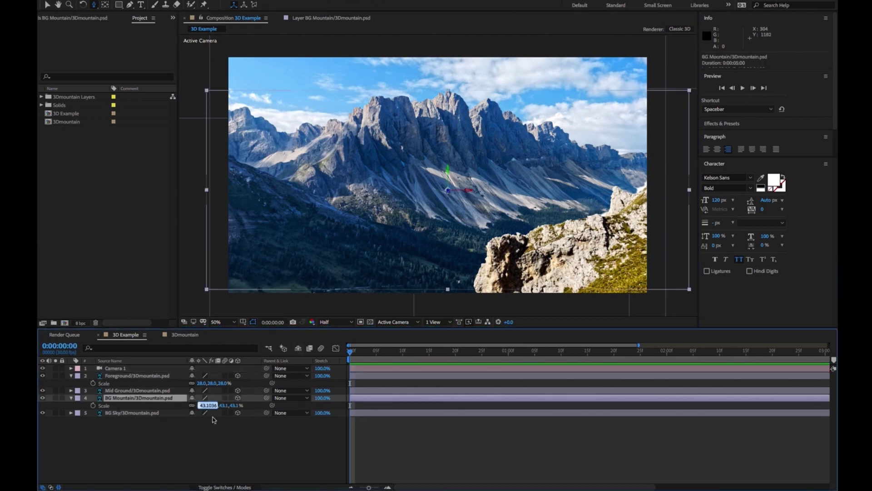
{"action": "type", "text": "45"}
{"action": "key", "text": "Return"}
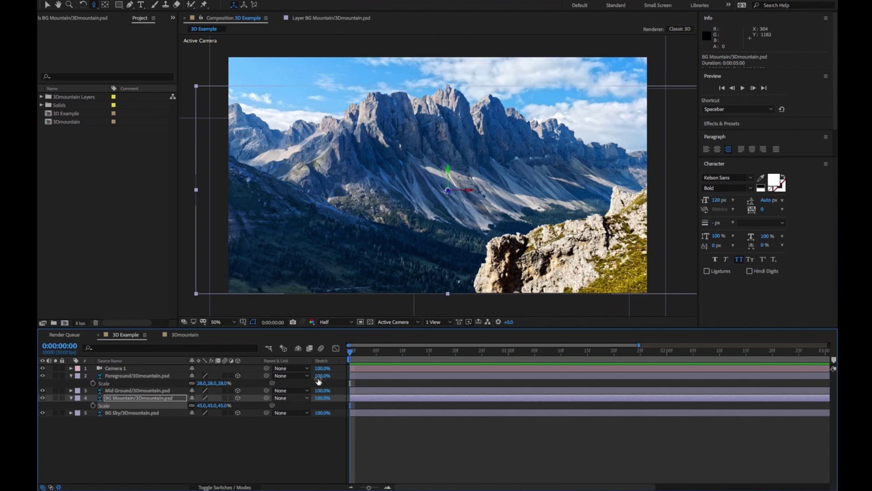
{"action": "left_click_drag", "start_coordinate": [507, 190], "coordinate": [524, 207]}
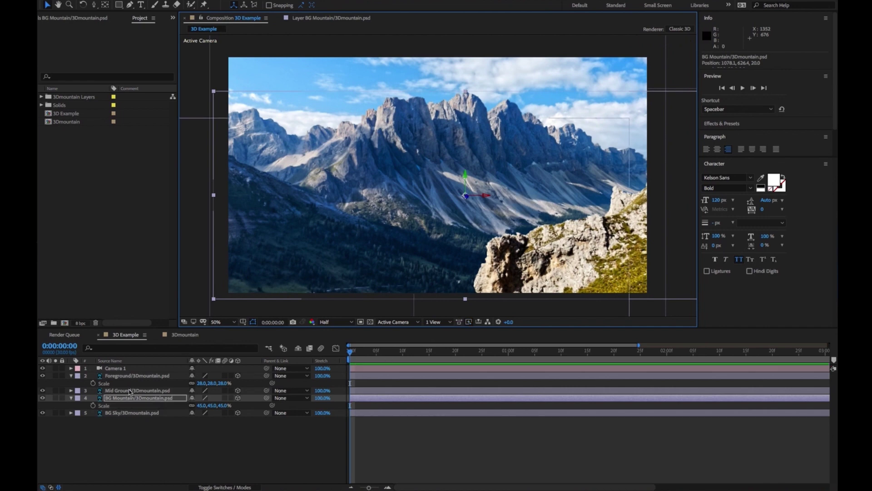
{"action": "left_click", "coordinate": [71, 380]}
{"action": "left_click", "coordinate": [71, 375]}
{"action": "left_click", "coordinate": [71, 391]}
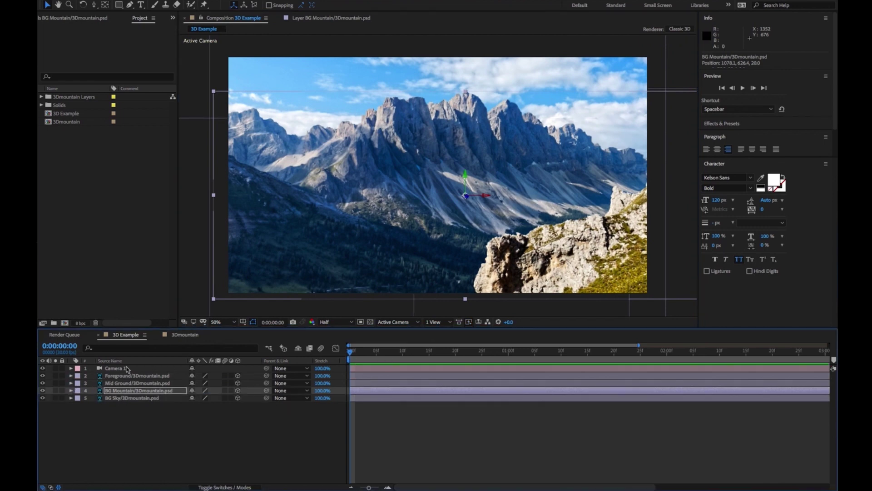
- Add a 3D null object to the composition and parent Camera 1 to it
{"action": "left_click", "coordinate": [129, 369]}
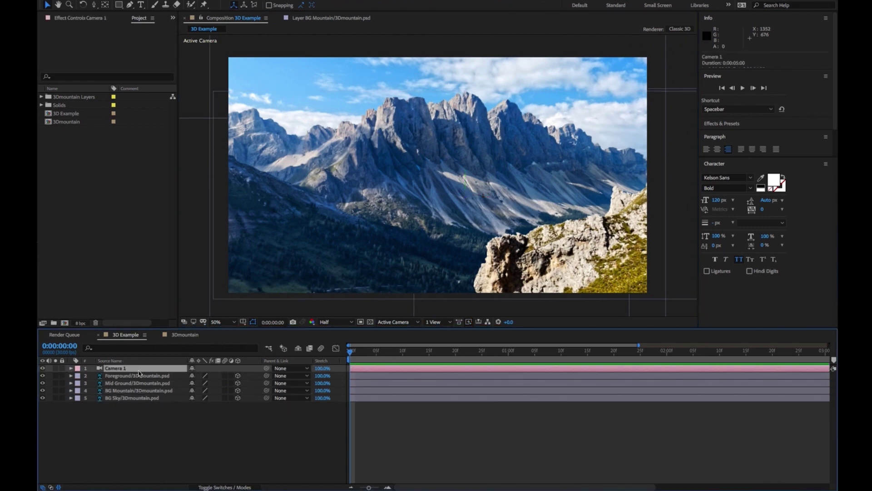
{"action": "right_click", "coordinate": [234, 428]}
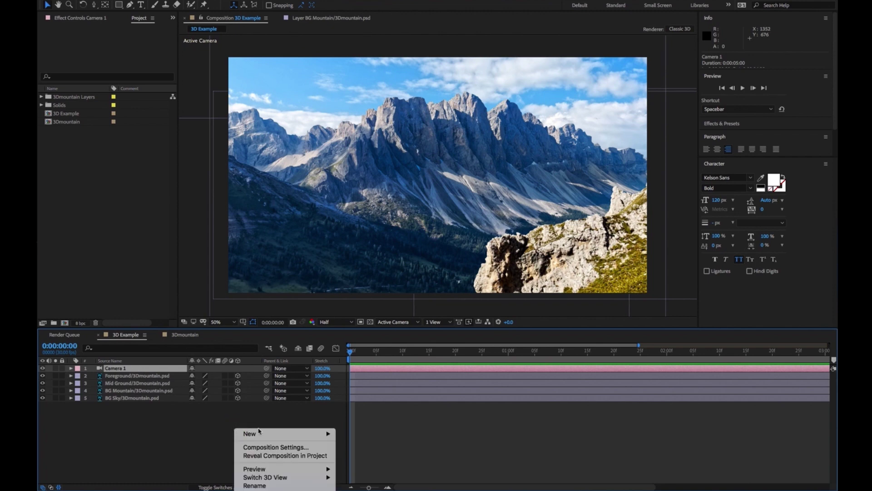
{"action": "mouse_move", "coordinate": [271, 435]}
{"action": "left_click", "coordinate": [359, 477]}
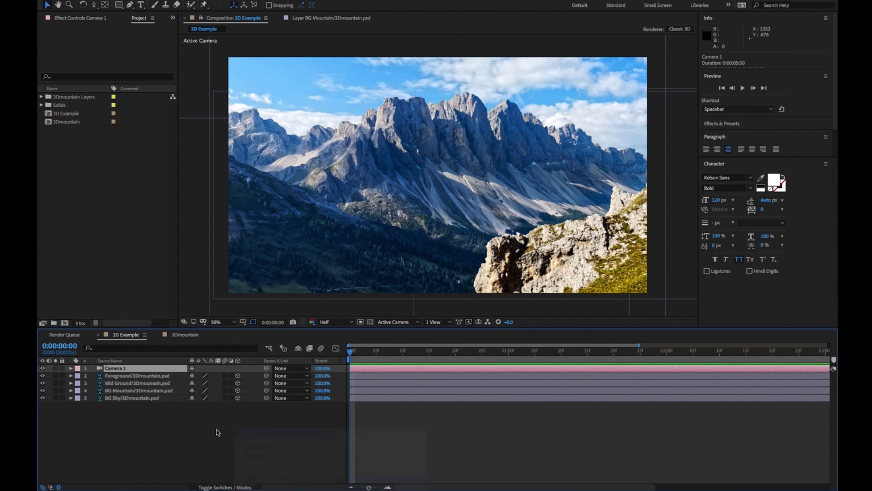
{"action": "left_click", "coordinate": [237, 368]}
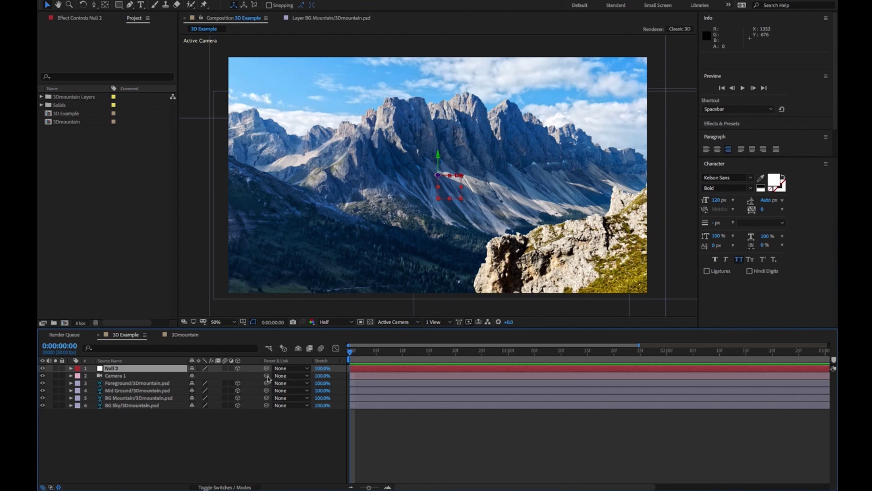
{"action": "left_click_drag", "start_coordinate": [267, 377], "coordinate": [141, 368]}
- Add a Position keyframe to the null at 0:00:00:00 and advance the current time to about 0:00:02:12
{"action": "key", "text": "p"}
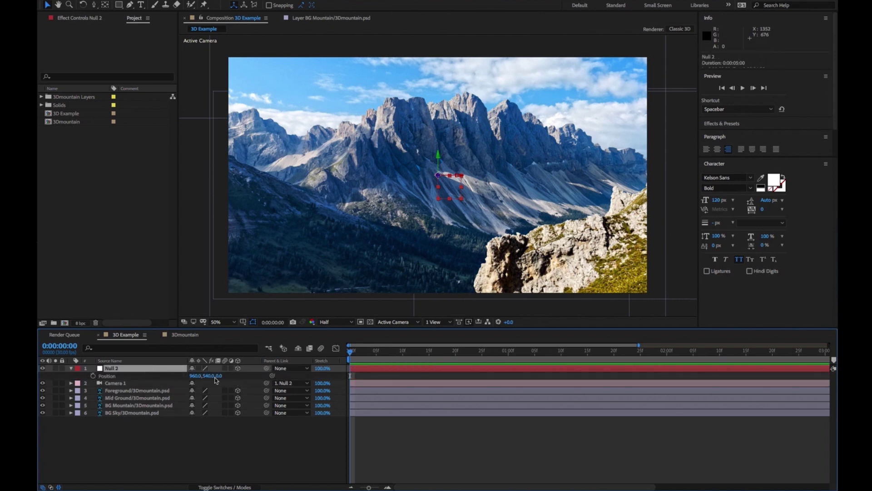
{"action": "left_click", "coordinate": [114, 377]}
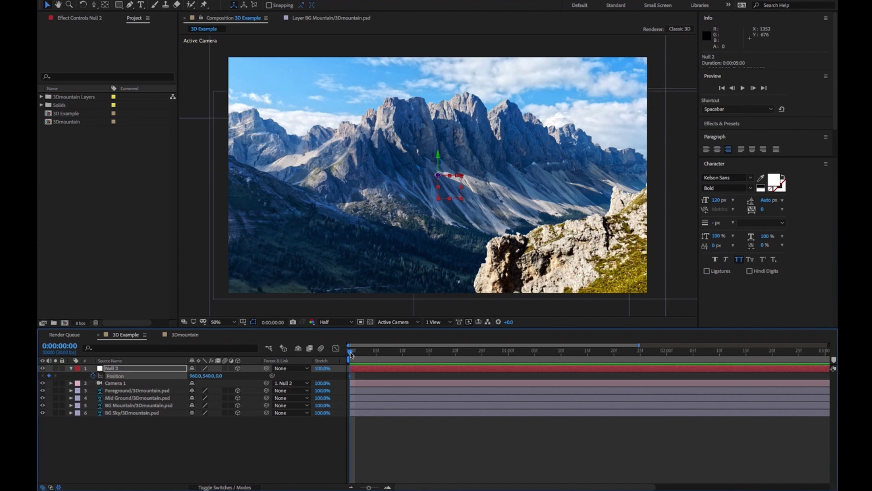
{"action": "left_click_drag", "start_coordinate": [352, 362], "coordinate": [731, 377]}
{"action": "left_click_drag", "start_coordinate": [368, 487], "coordinate": [362, 488]}
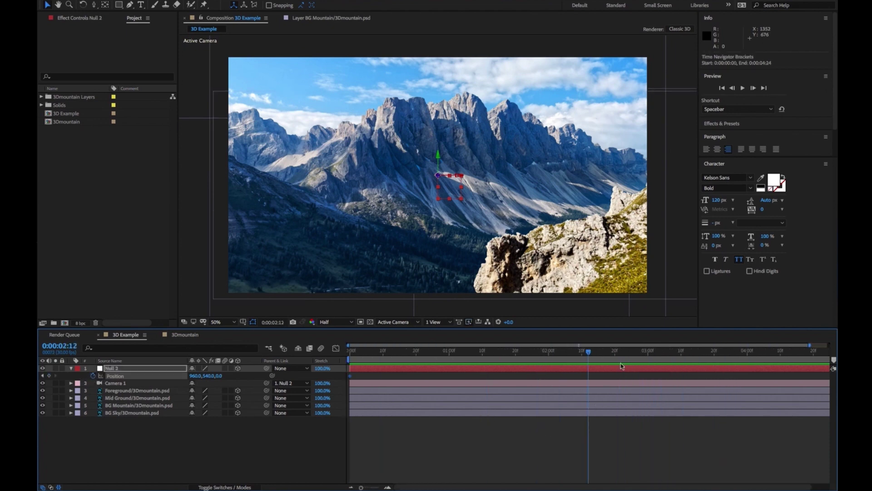
- Keyframe the null's Z position at 206 at 0:00:03:14 and ease its speed curve into a long, gradual stop
{"action": "left_click_drag", "start_coordinate": [645, 358], "coordinate": [694, 362]}
{"action": "left_click_drag", "start_coordinate": [222, 379], "coordinate": [313, 380]}
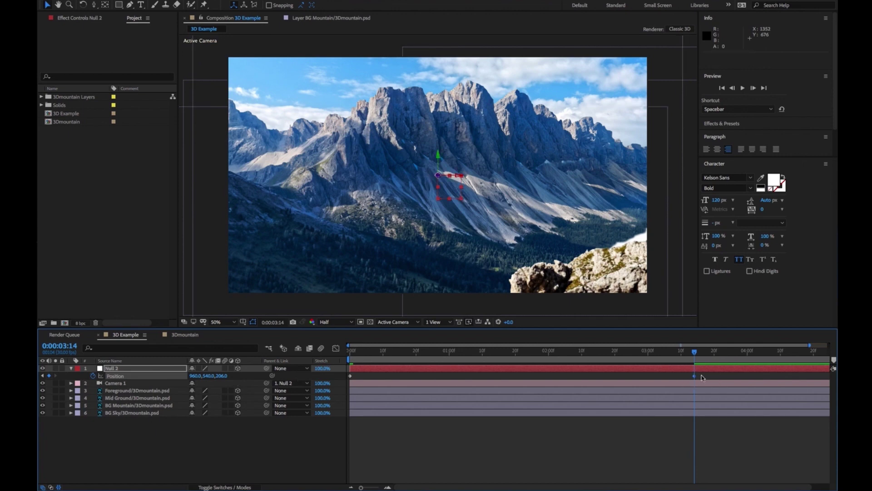
{"action": "left_click", "coordinate": [336, 348]}
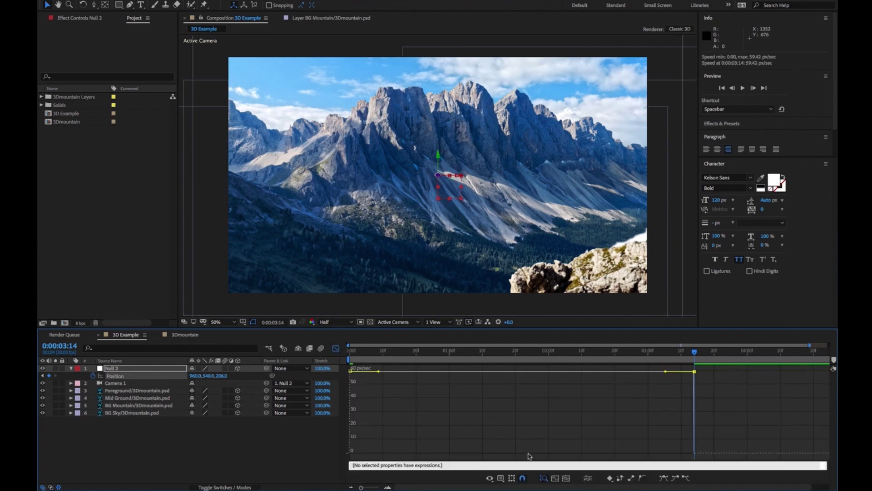
{"action": "left_click", "coordinate": [676, 479]}
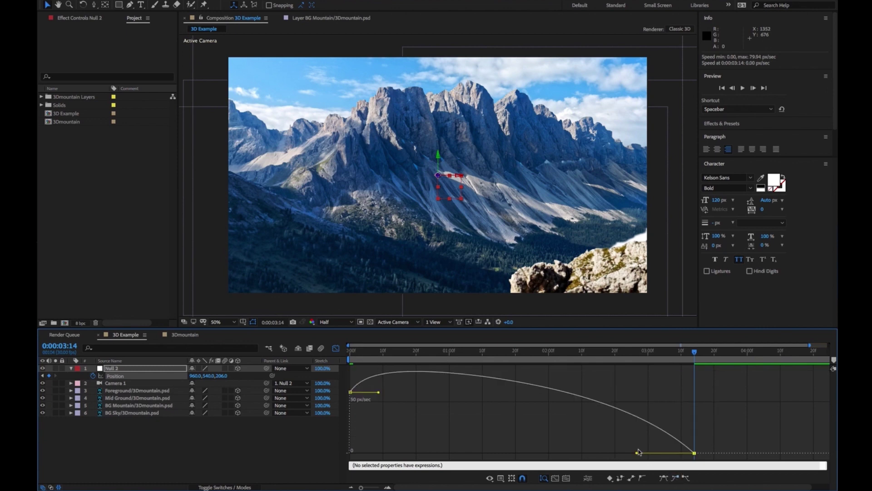
{"action": "left_click_drag", "start_coordinate": [636, 454], "coordinate": [547, 460]}
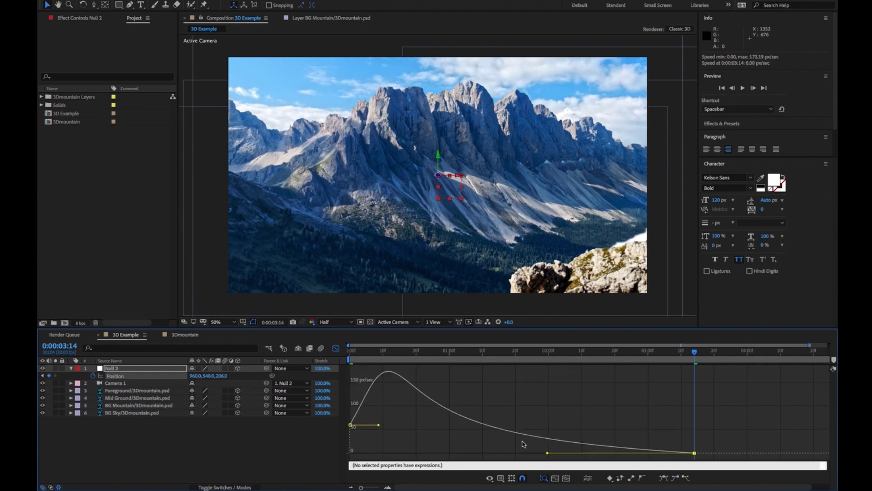
{"action": "left_click", "coordinate": [335, 348]}
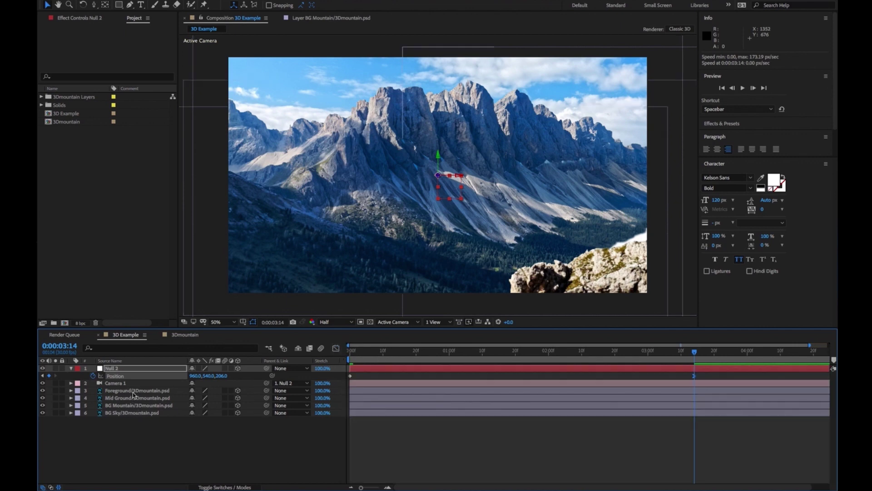
- Set the Foreground layer's Z position to -800
{"action": "left_click", "coordinate": [133, 392]}
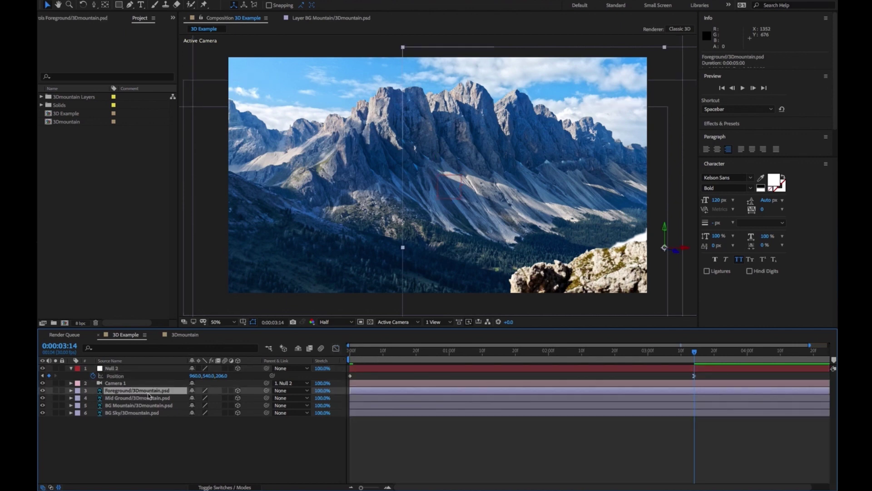
{"action": "key", "text": "p"}
{"action": "left_click", "coordinate": [228, 398]}
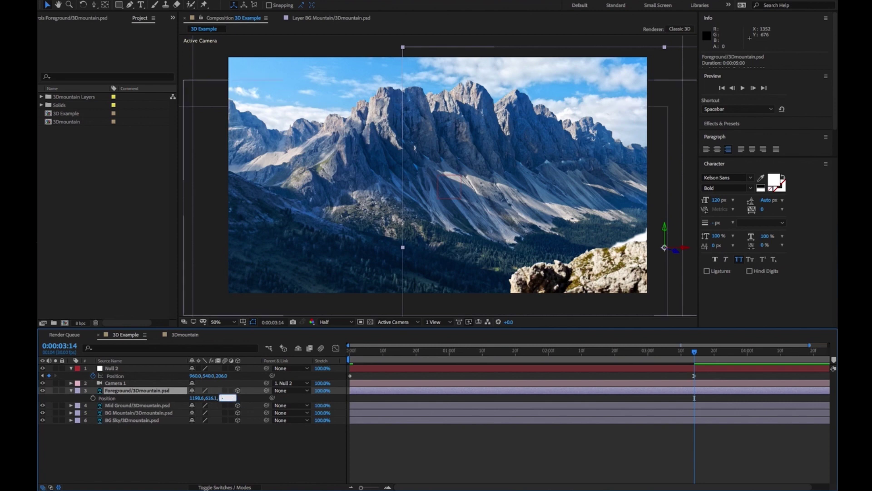
{"action": "type", "text": "-800"}
{"action": "key", "text": "Return"}
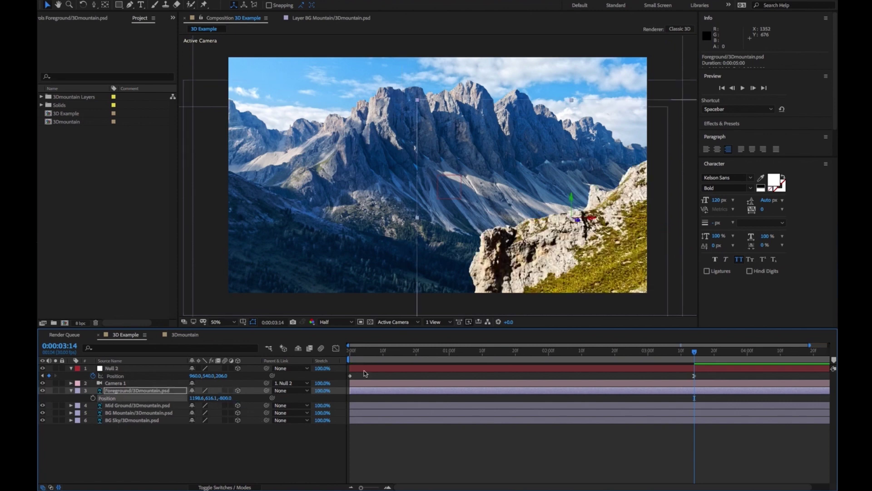
- Scale the Foreground layer to 20% and reposition it at about X 1252, Y 666 while viewing the first frame
{"action": "key", "text": "s"}
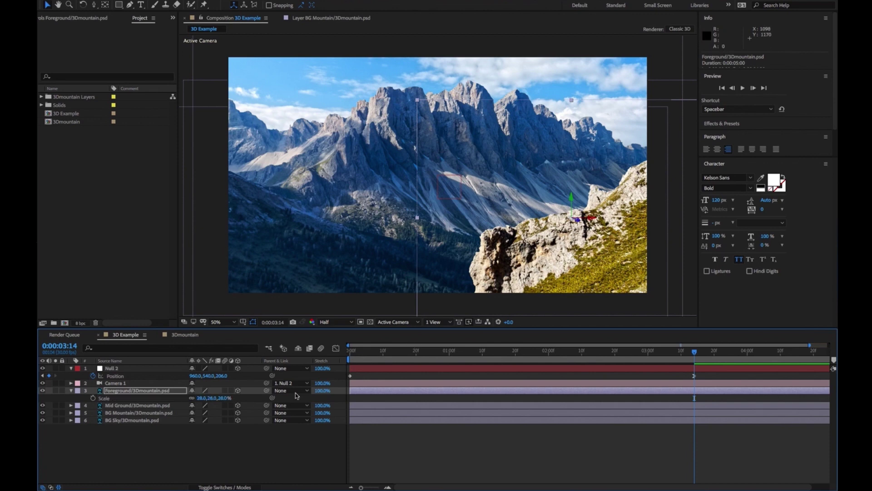
{"action": "left_click_drag", "start_coordinate": [198, 398], "coordinate": [197, 400]}
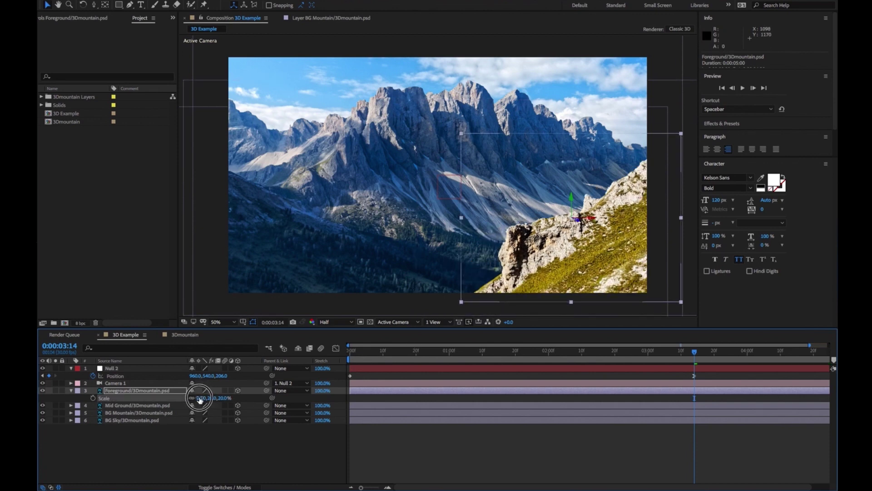
{"action": "left_click", "coordinate": [347, 354]}
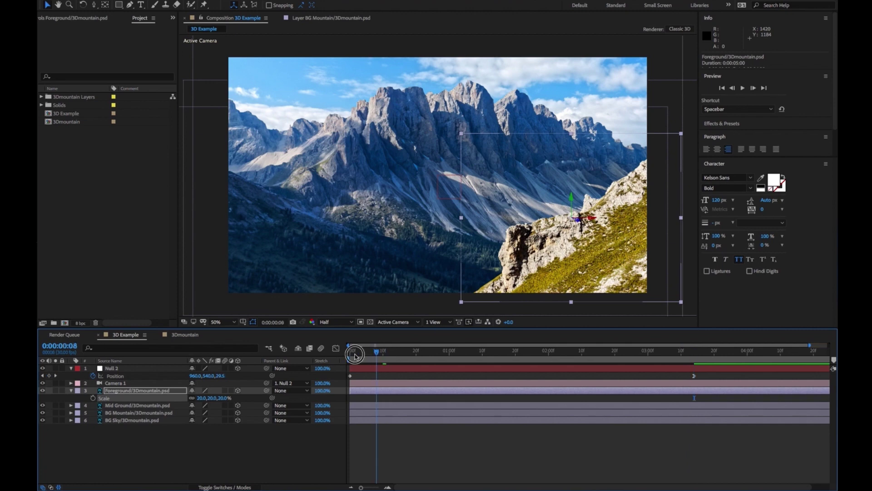
{"action": "left_click_drag", "start_coordinate": [608, 250], "coordinate": [633, 273]}
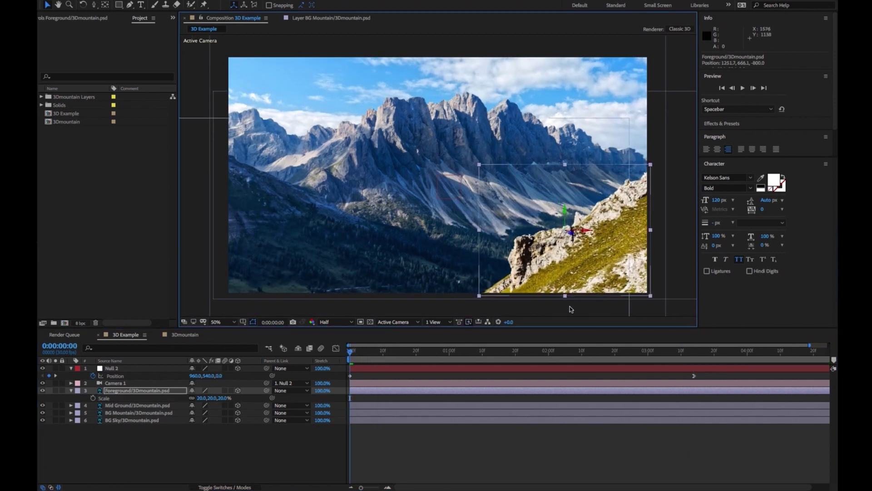
- Preview the camera move from the start and collapse the Foreground and null layers' properties
{"action": "left_click", "coordinate": [309, 449]}
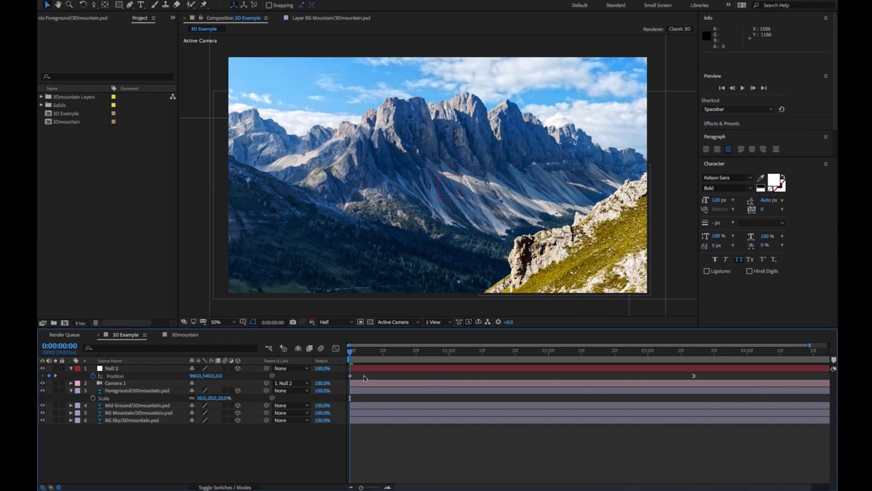
{"action": "key", "text": "space"}
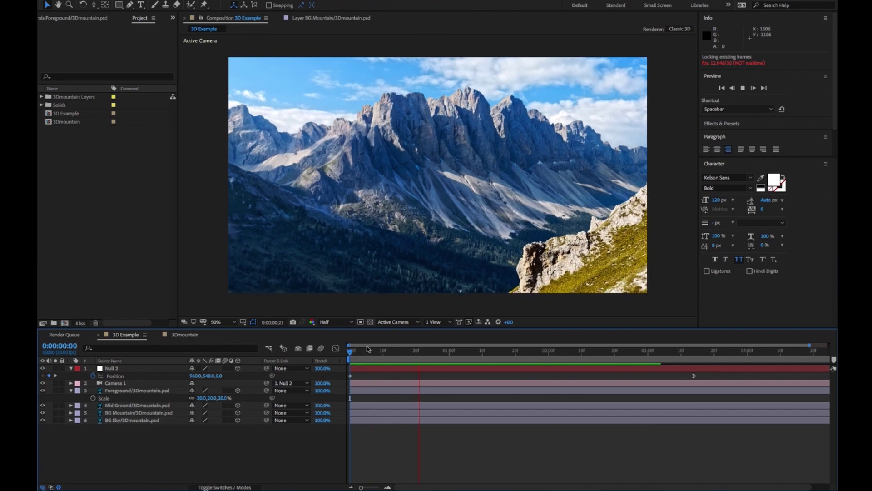
{"action": "key", "text": "space"}
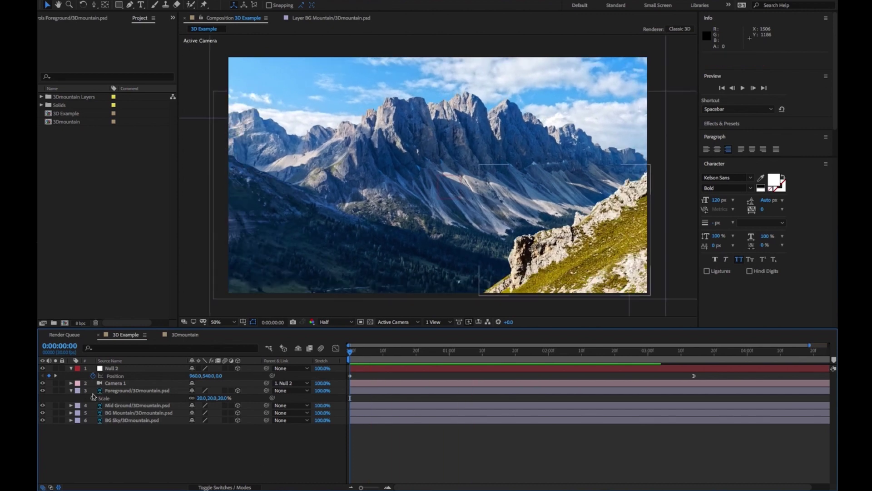
{"action": "left_click", "coordinate": [71, 390]}
{"action": "left_click", "coordinate": [71, 368]}
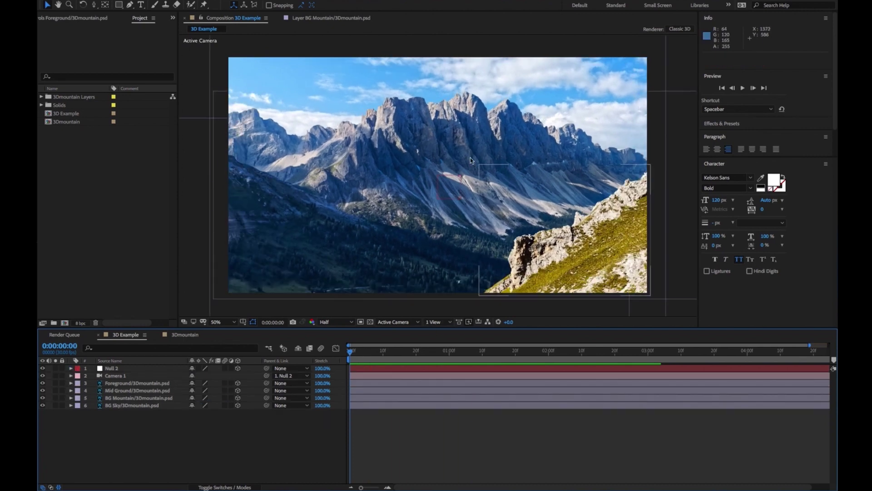
- Add a text layer reading "3D space" and place it over the mountains at about X 1248, Y 678
{"action": "double_click", "coordinate": [141, 4]}
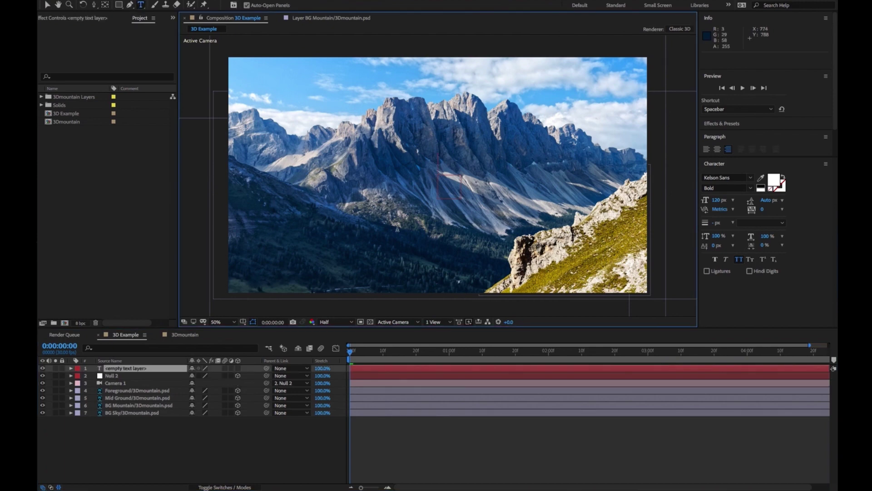
{"action": "type", "text": "3"}
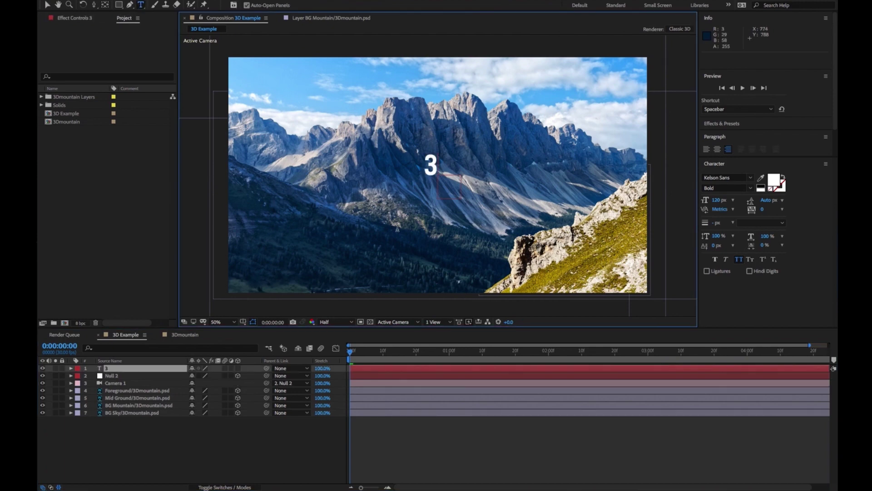
{"action": "type", "text": "D space"}
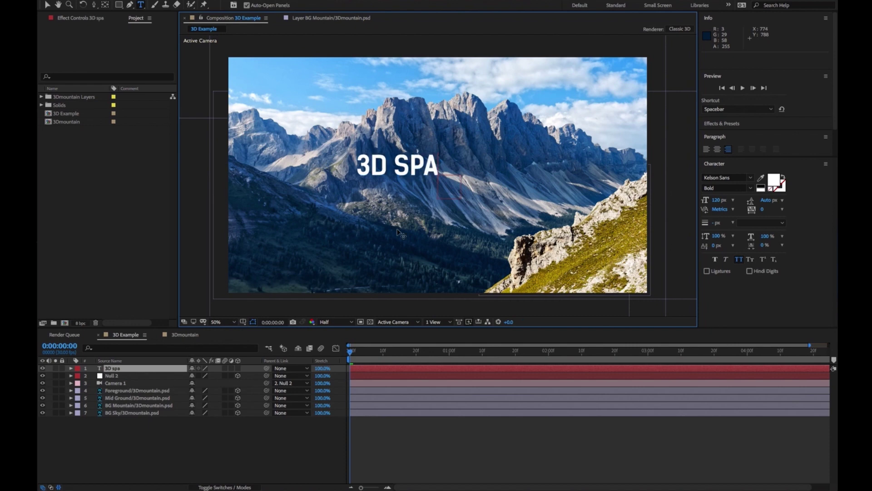
{"action": "left_click", "coordinate": [47, 4]}
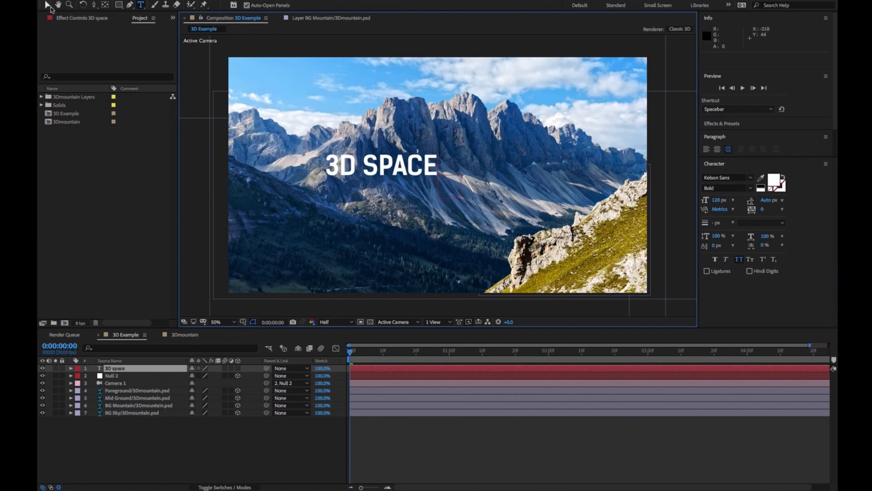
{"action": "left_click_drag", "start_coordinate": [405, 169], "coordinate": [469, 199]}
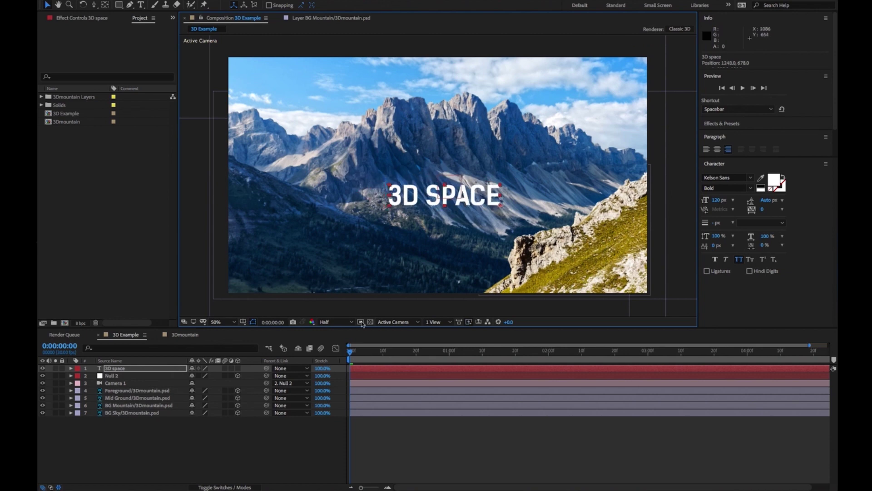
- Make the text layer 3D and set its Z position to 20
{"action": "left_click", "coordinate": [238, 368]}
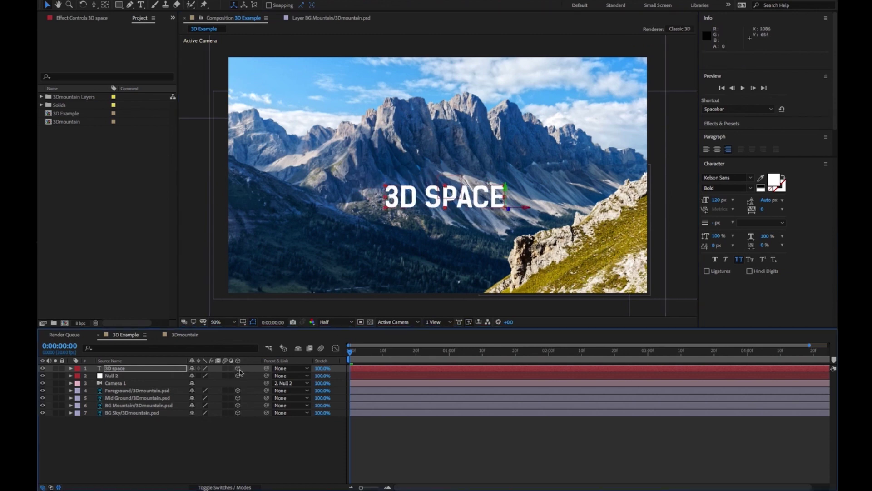
{"action": "key", "text": "p"}
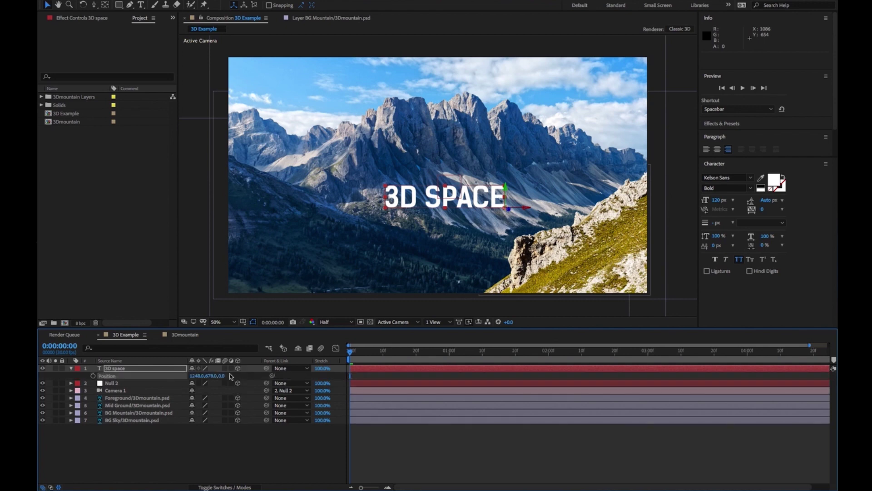
{"action": "mouse_move", "coordinate": [225, 378]}
{"action": "left_mouse_down"}
{"action": "mouse_move", "coordinate": [343, 377]}
{"action": "mouse_move", "coordinate": [232, 376]}
{"action": "left_mouse_up"}
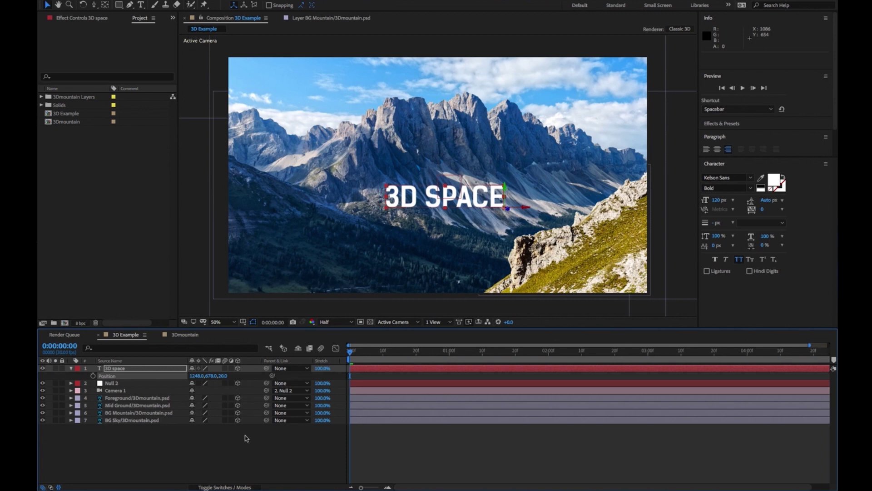
- Scale the text layer to 79% and reposition it at about X 1206, Y 672
{"action": "key", "text": "s"}
{"action": "left_click_drag", "start_coordinate": [204, 375], "coordinate": [194, 379]}
{"action": "left_click", "coordinate": [471, 205]}
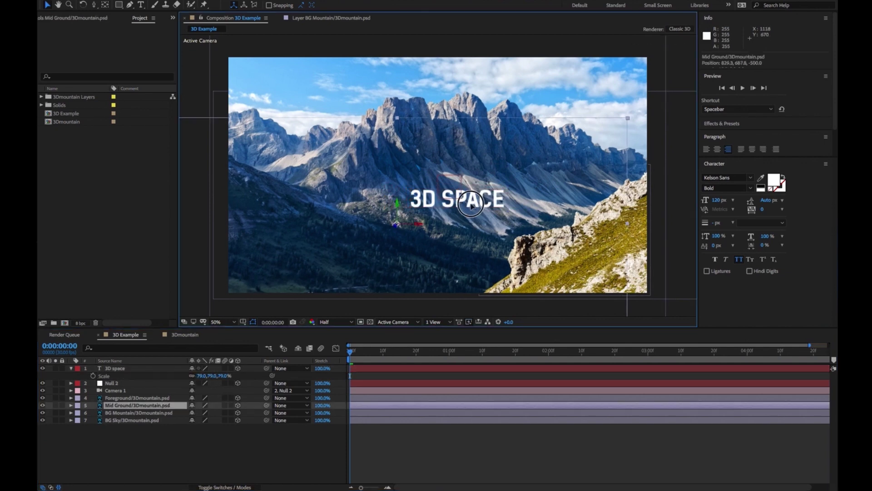
{"action": "left_click", "coordinate": [146, 369]}
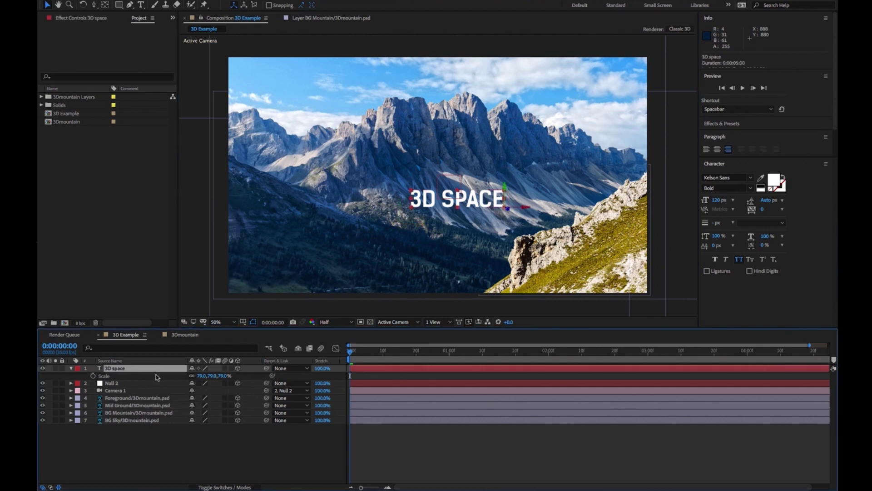
{"action": "left_click_drag", "start_coordinate": [481, 203], "coordinate": [470, 202]}
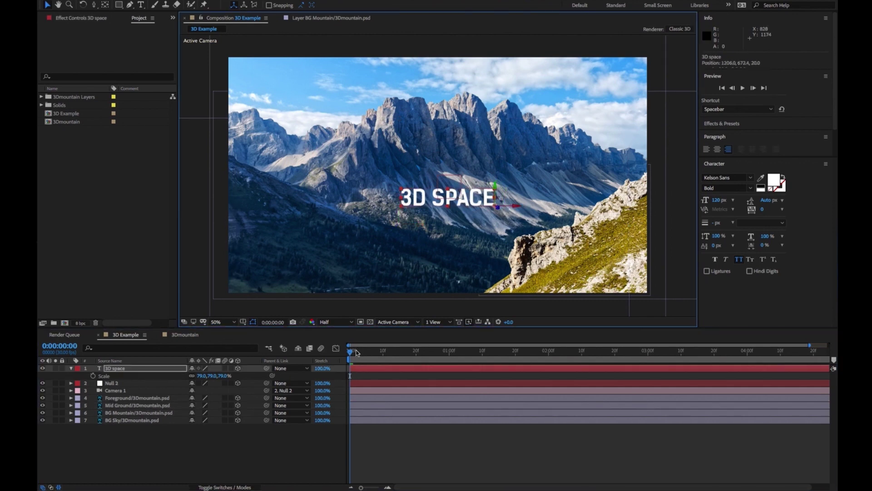
- Play back the camera animation to check how the text moves in the scene
{"action": "key", "text": "space"}
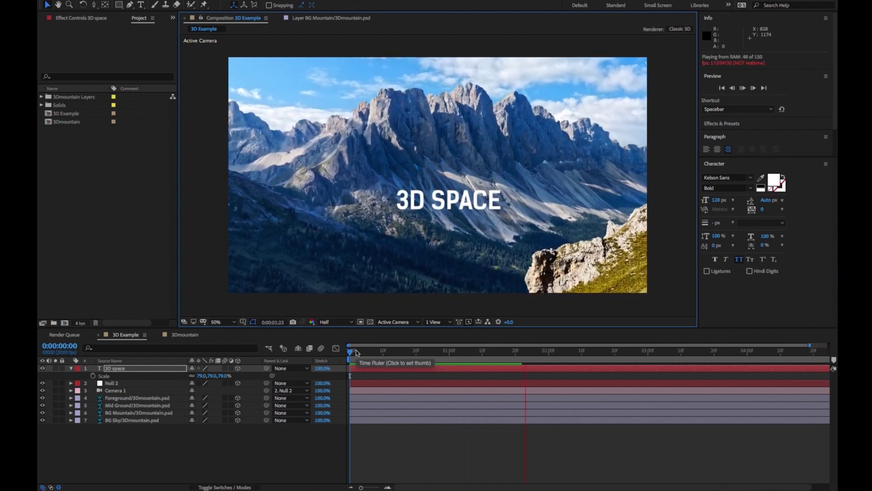
{"action": "left_click", "coordinate": [359, 352]}
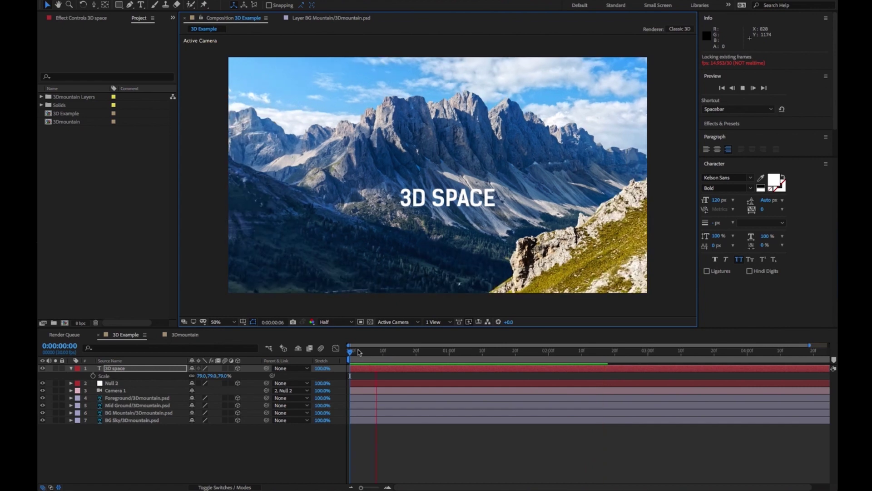
{"action": "key", "text": "space"}
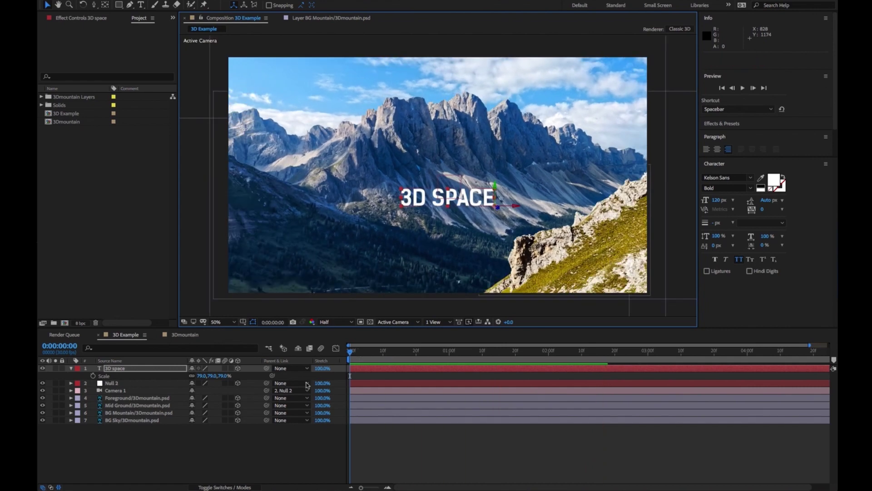
- Set the text layer's Z position to -800
{"action": "left_click", "coordinate": [177, 377]}
{"action": "key", "text": "p"}
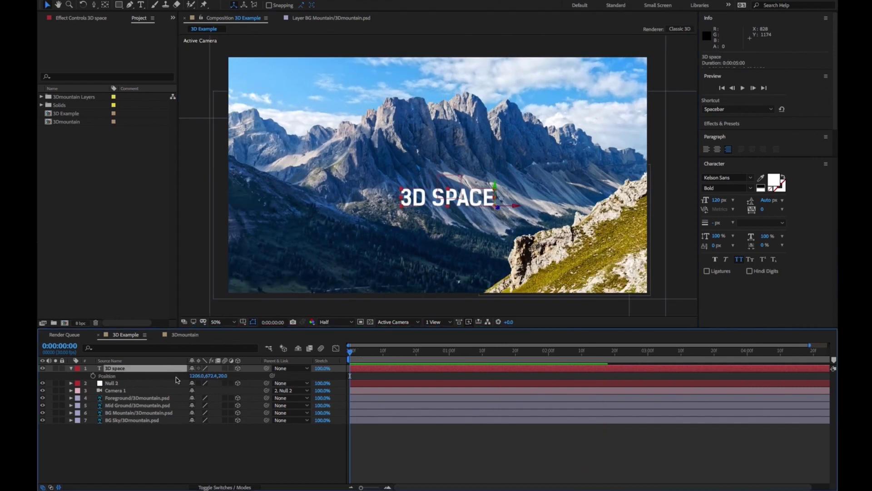
{"action": "left_click", "coordinate": [225, 376]}
{"action": "key", "text": "Return"}
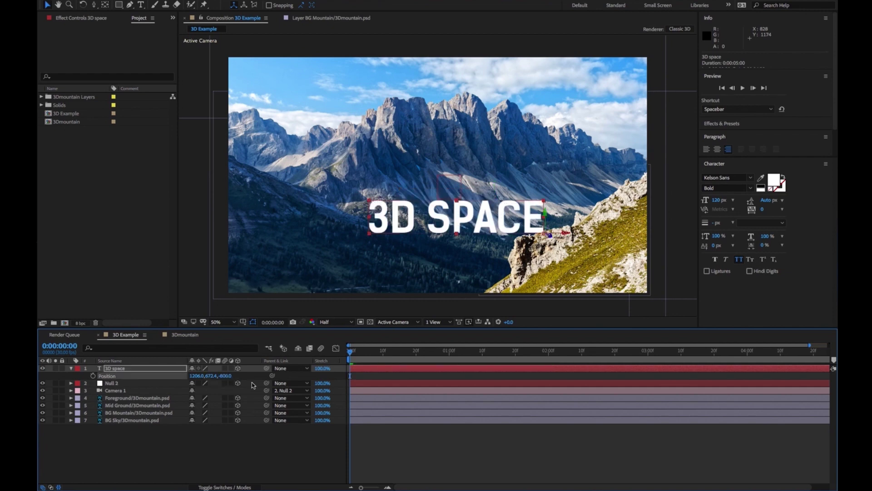
- Scale the text layer to 51% and reposition it at about X 1104, Y 603
{"action": "key", "text": "s"}
{"action": "left_click_drag", "start_coordinate": [199, 376], "coordinate": [188, 379]}
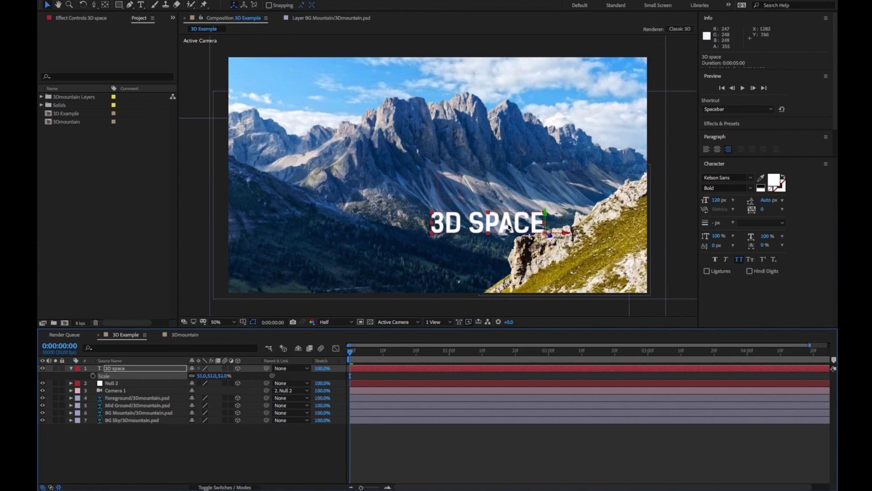
{"action": "left_click_drag", "start_coordinate": [491, 221], "coordinate": [454, 193]}
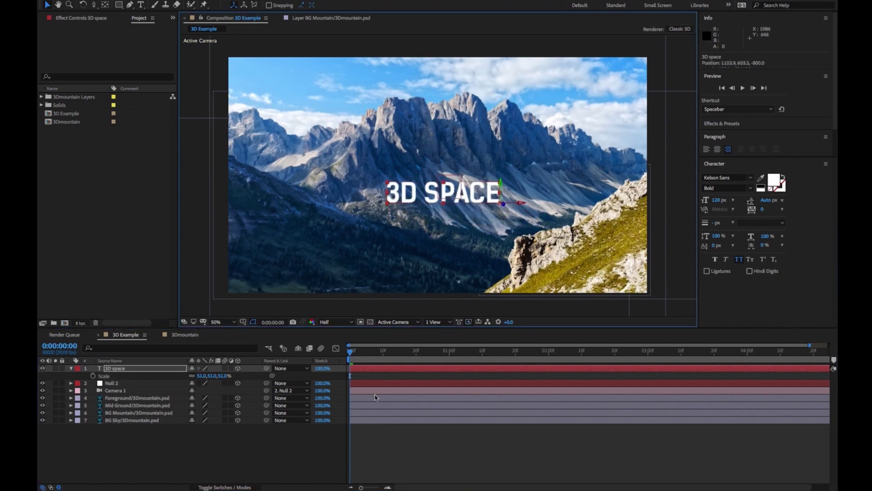
- Preview the animation with the text at the foreground's depth
{"action": "left_click", "coordinate": [303, 455]}
{"action": "key", "text": "space"}
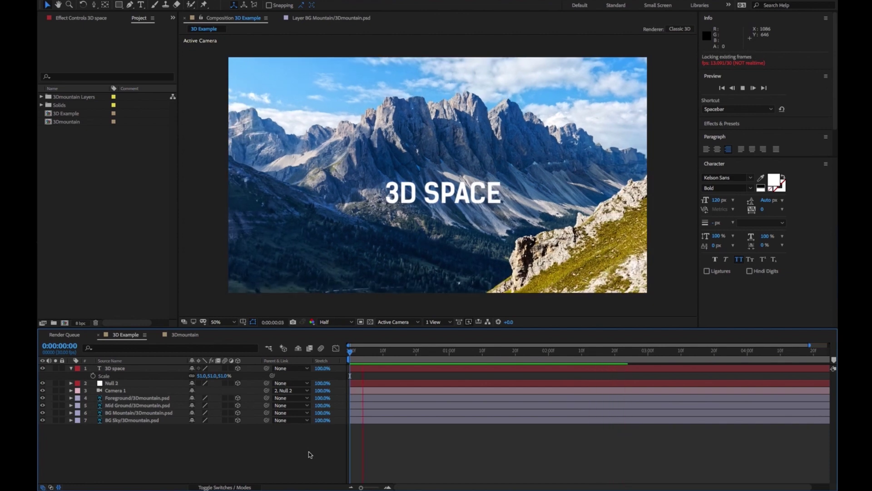
- Stop the preview, collapse the text layer and create a new 1920 x 1080 composition named Lighting
{"action": "key", "text": "space"}
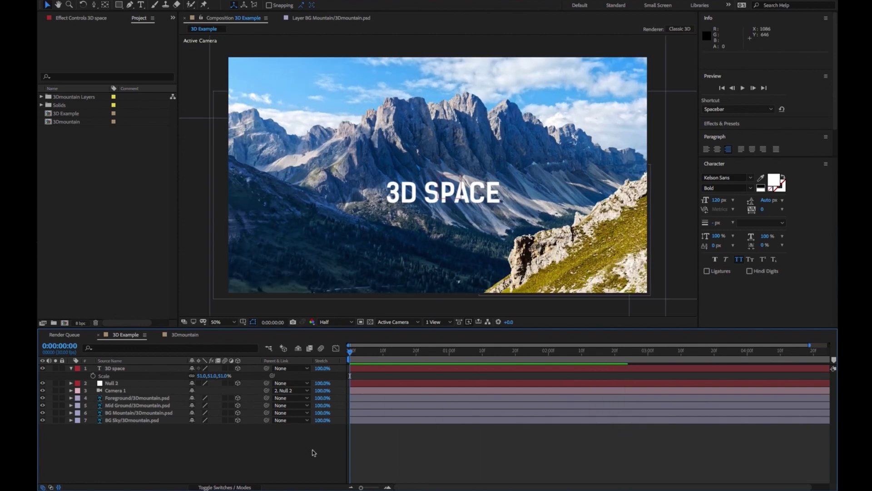
{"action": "left_click", "coordinate": [70, 368]}
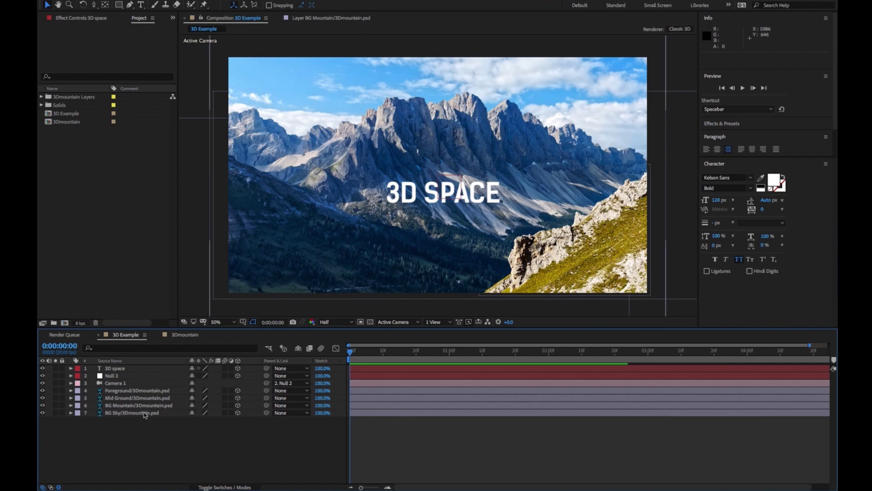
{"action": "right_click", "coordinate": [89, 172]}
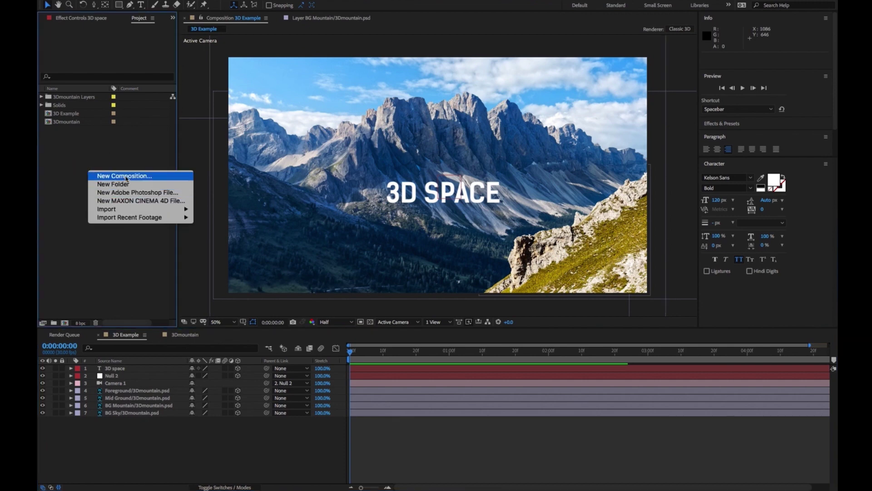
{"action": "left_click", "coordinate": [100, 176]}
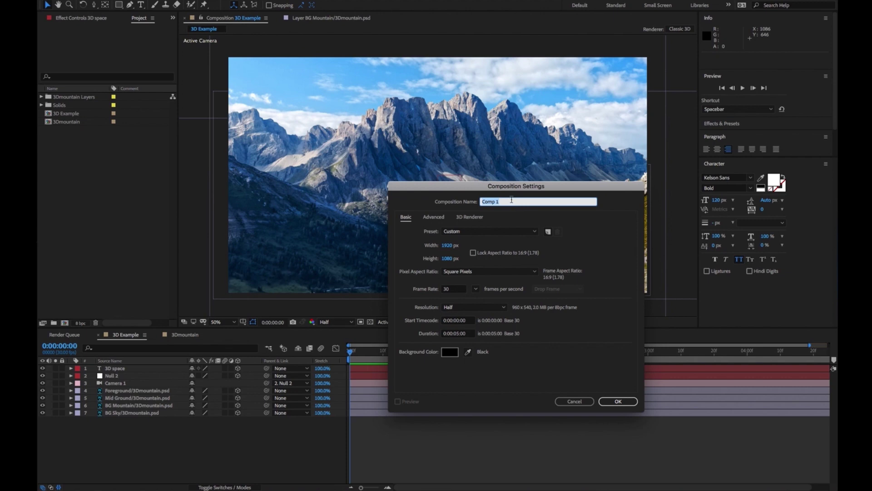
{"action": "type", "text": "Lighting"}
{"action": "left_click", "coordinate": [617, 401]}
- Add a white 1920 x 1080 solid to the Lighting composition
{"action": "right_click", "coordinate": [221, 405]}
{"action": "mouse_move", "coordinate": [290, 413]}
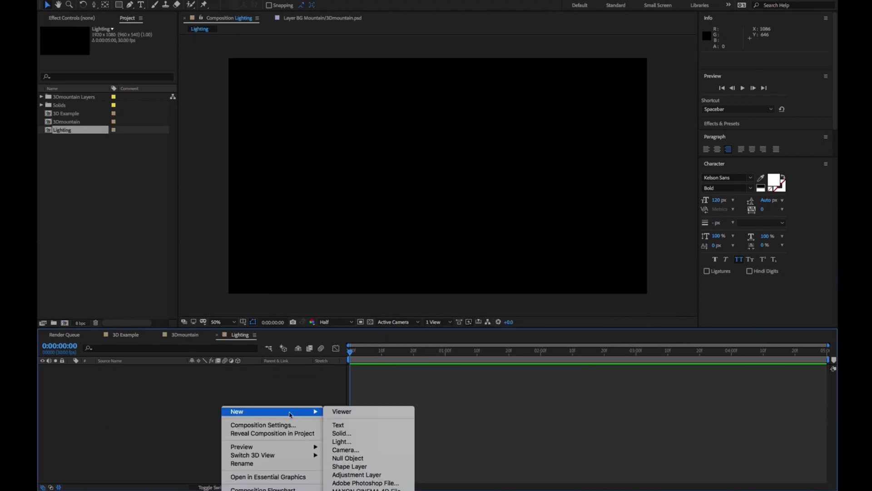
{"action": "left_click", "coordinate": [354, 433]}
{"action": "left_click", "coordinate": [507, 298]}
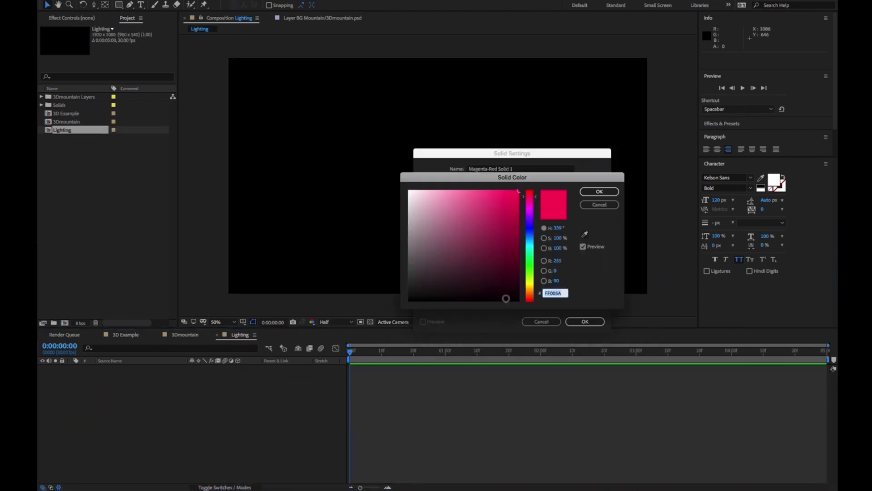
{"action": "left_click", "coordinate": [409, 189]}
{"action": "left_click", "coordinate": [595, 192]}
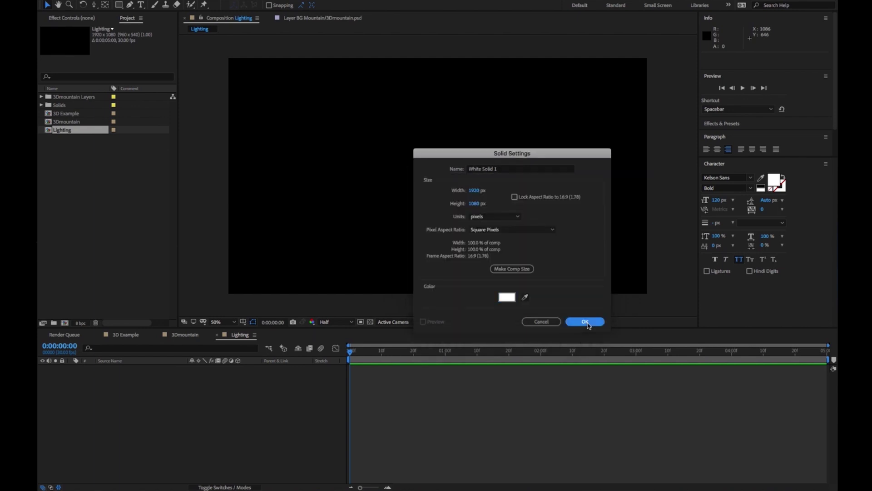
{"action": "left_click", "coordinate": [586, 321]}
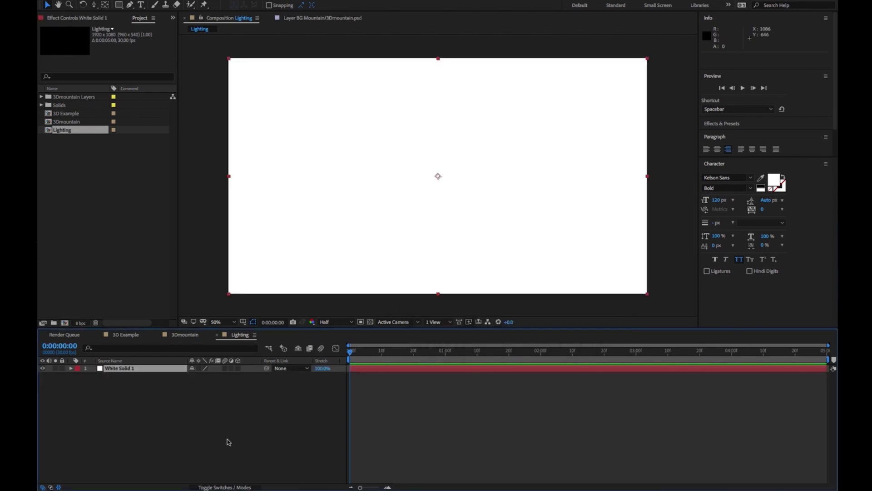
- Add a white spot light with 50% intensity, 90° cone angle, 50% cone feather and shadow casting enabled
{"action": "right_click", "coordinate": [175, 401]}
{"action": "mouse_move", "coordinate": [186, 404]}
{"action": "left_click", "coordinate": [300, 439]}
{"action": "left_click", "coordinate": [533, 163]}
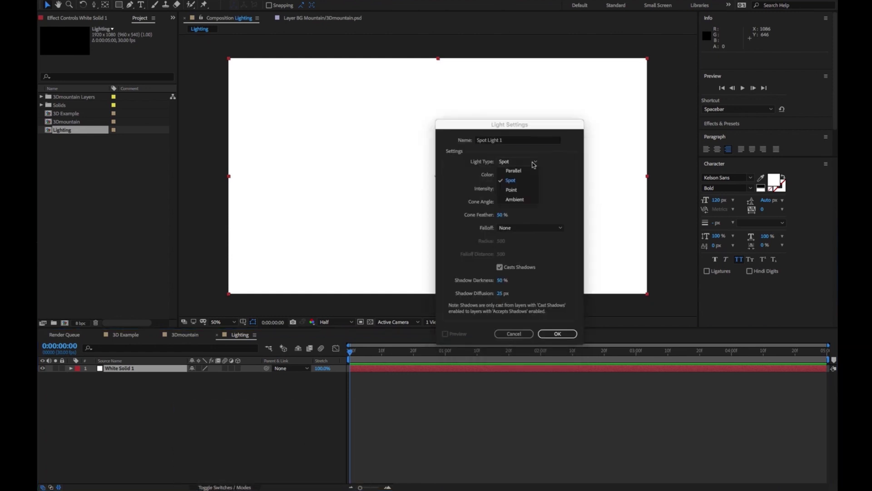
{"action": "left_click", "coordinate": [511, 181]}
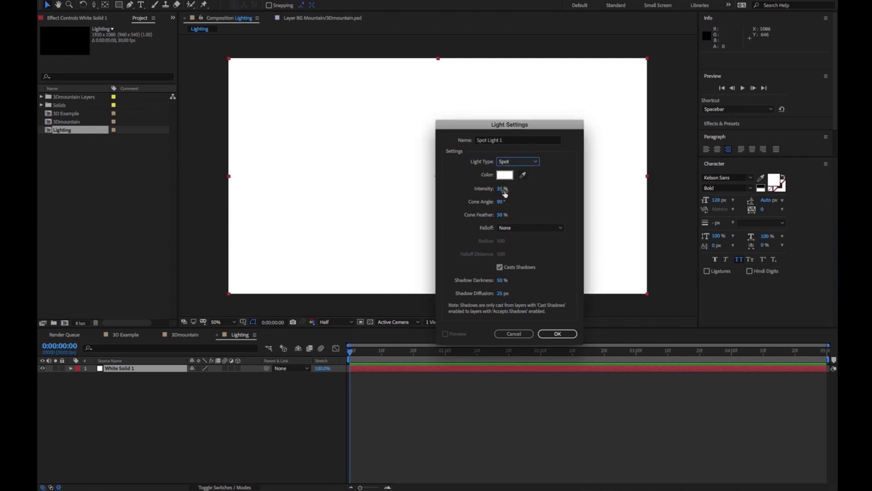
{"action": "left_click", "coordinate": [500, 188]}
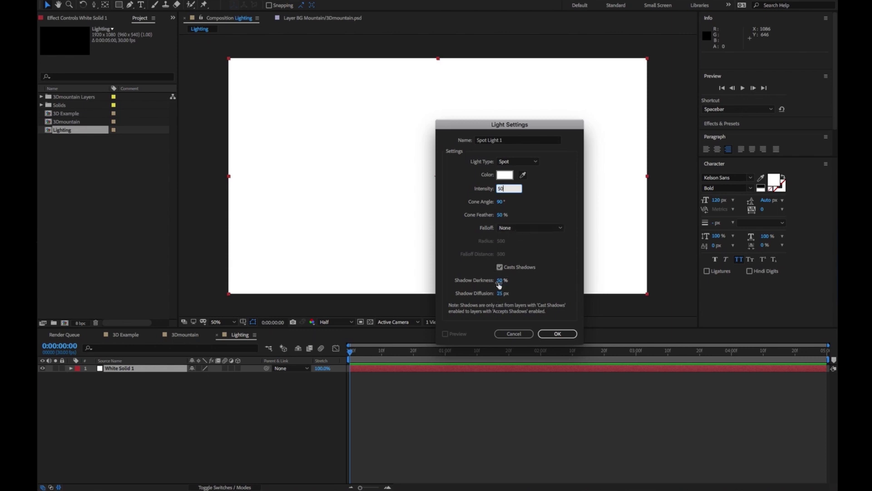
{"action": "left_click", "coordinate": [554, 334]}
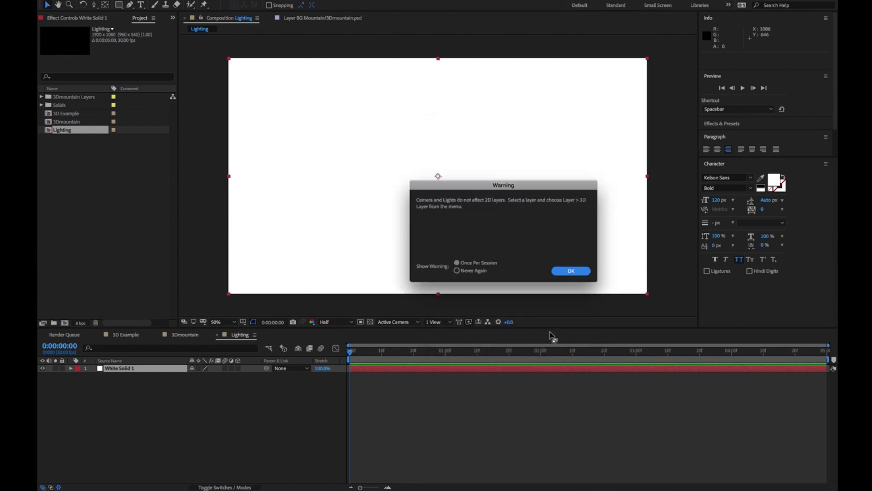
{"action": "left_click", "coordinate": [571, 271]}
- Turn the white solid into a 3D layer so the spot light affects it
{"action": "left_click", "coordinate": [139, 377]}
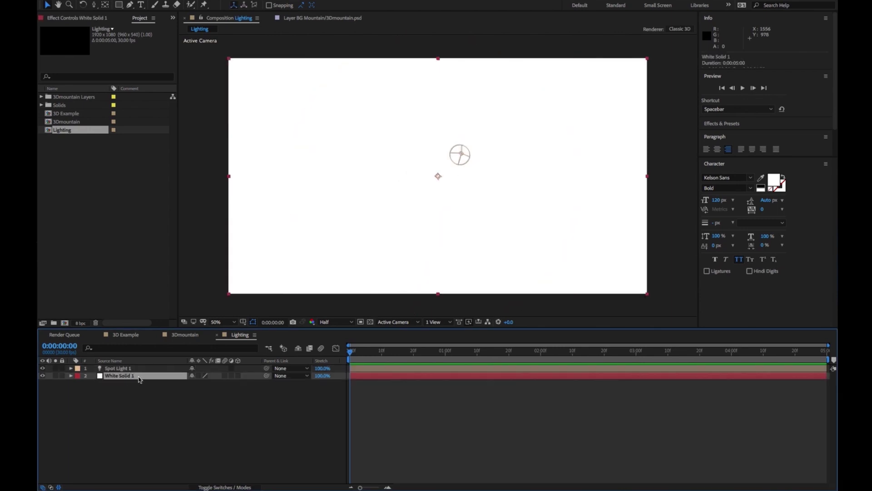
{"action": "left_click", "coordinate": [238, 375]}
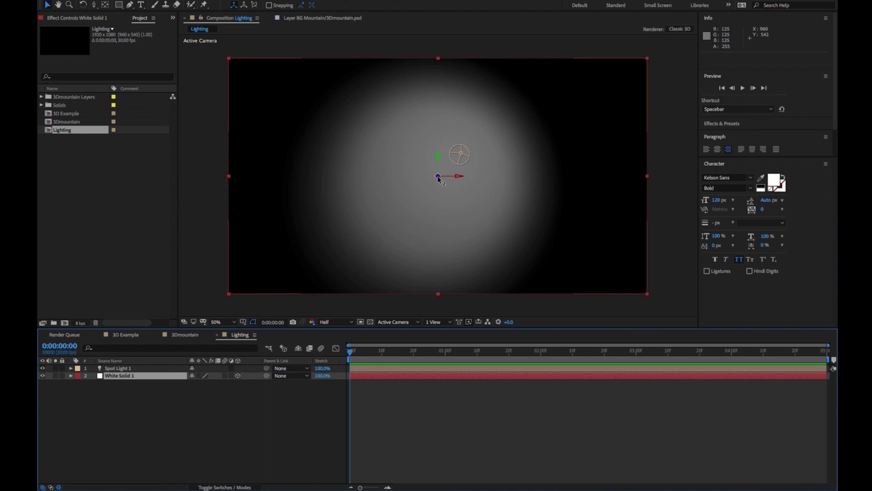
- Move the spot light to about 1121, 379, -1343 and its point of interest to about 1058, 454, -676
{"action": "left_click", "coordinate": [464, 154]}
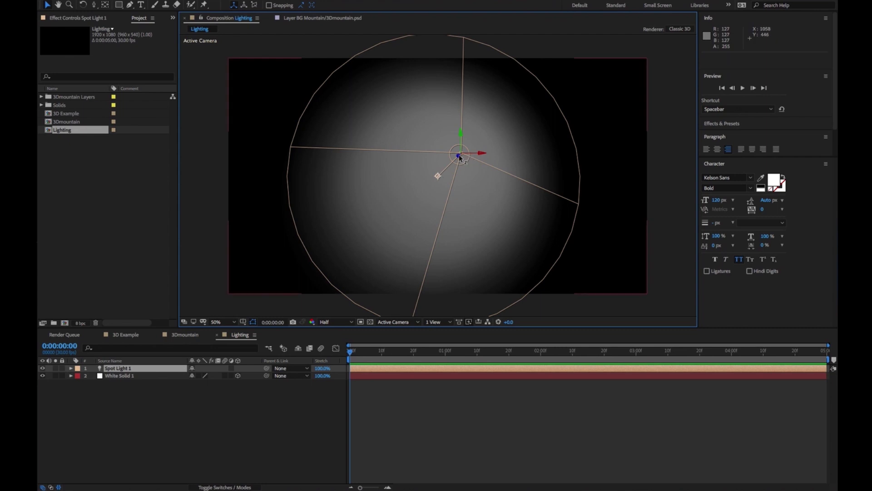
{"action": "left_click_drag", "start_coordinate": [459, 157], "coordinate": [640, 126]}
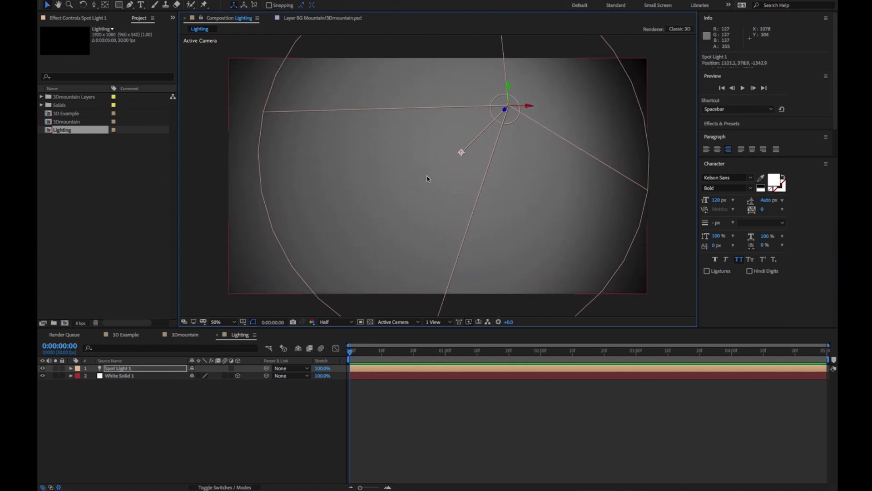
{"action": "left_click_drag", "start_coordinate": [466, 157], "coordinate": [467, 151]}
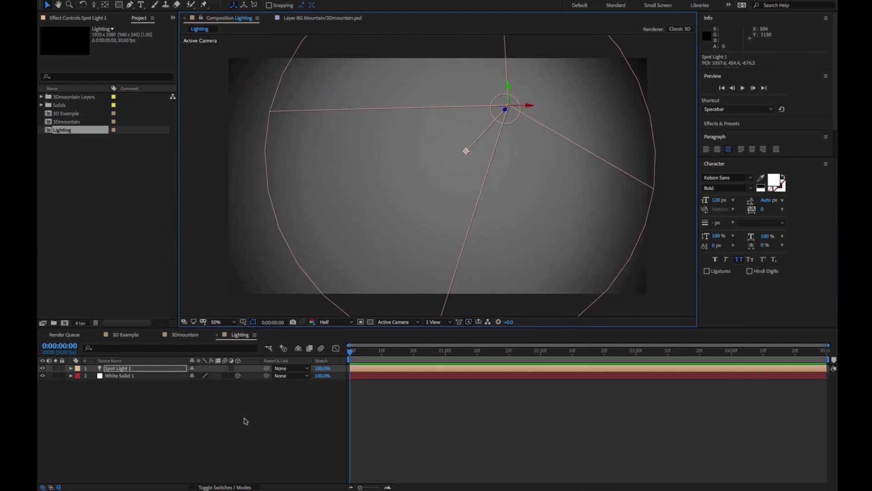
- In the top view, move the spot light's point of interest to about 1038, 454, -188, and return to the active camera view
{"action": "left_click", "coordinate": [415, 322]}
{"action": "left_click", "coordinate": [389, 362]}
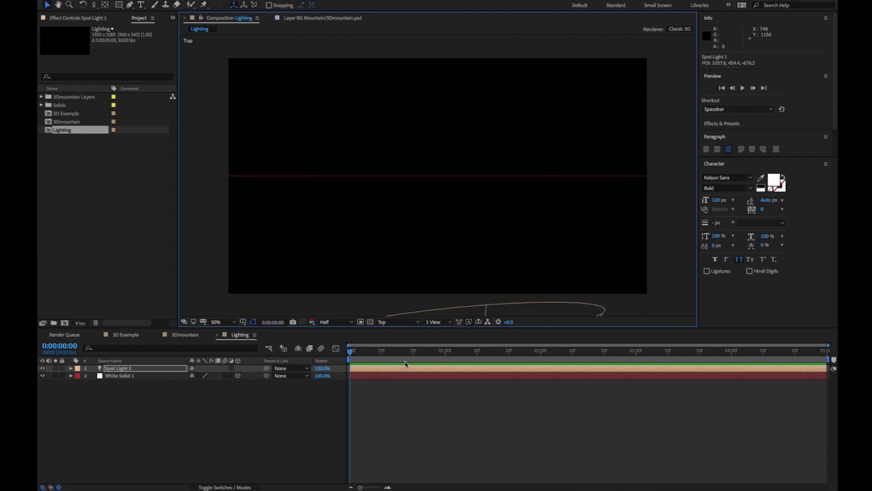
{"action": "key", "text": "comma"}
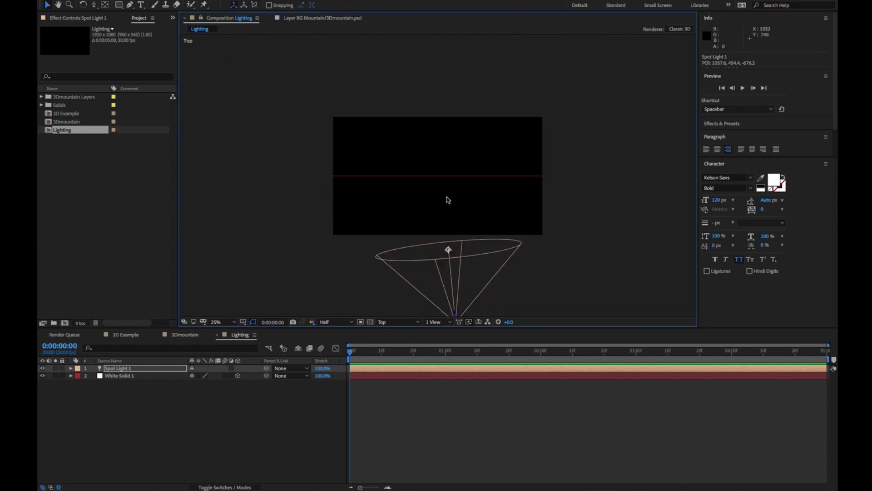
{"action": "left_click", "coordinate": [140, 376]}
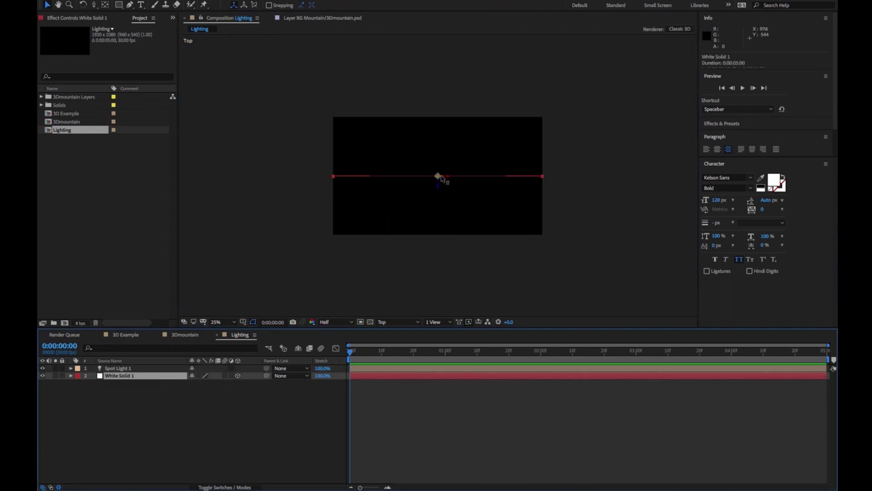
{"action": "left_click", "coordinate": [137, 369]}
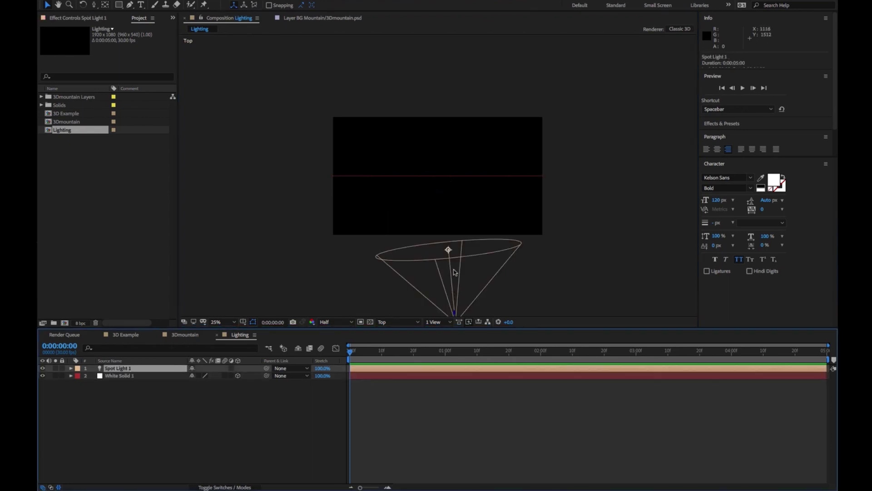
{"action": "left_click_drag", "start_coordinate": [448, 252], "coordinate": [447, 197]}
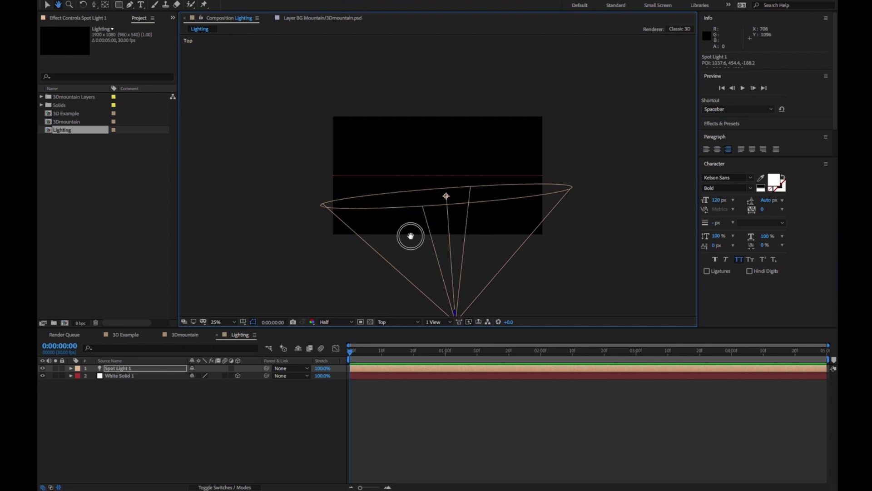
{"action": "left_click_drag", "start_coordinate": [409, 235], "coordinate": [415, 214]}
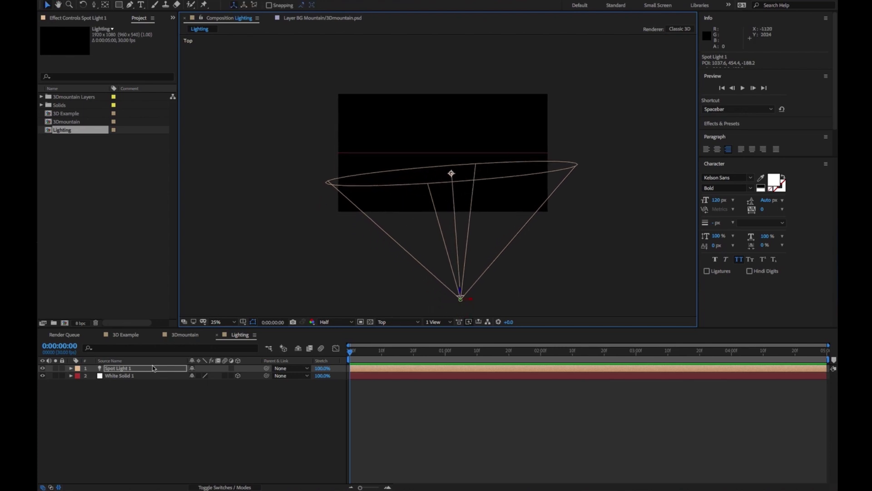
{"action": "left_click", "coordinate": [387, 322]}
{"action": "left_click", "coordinate": [407, 332]}
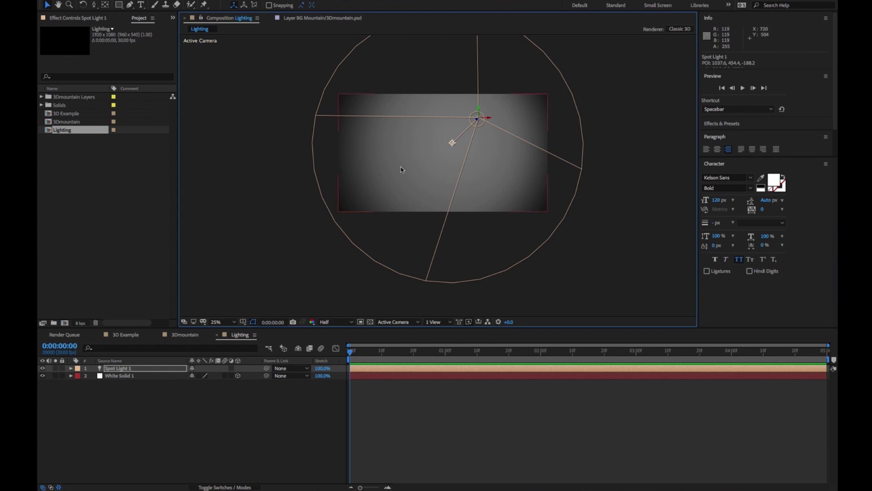
- Add a text layer reading "lightsource" in the middle of the composition
{"action": "left_click", "coordinate": [148, 428]}
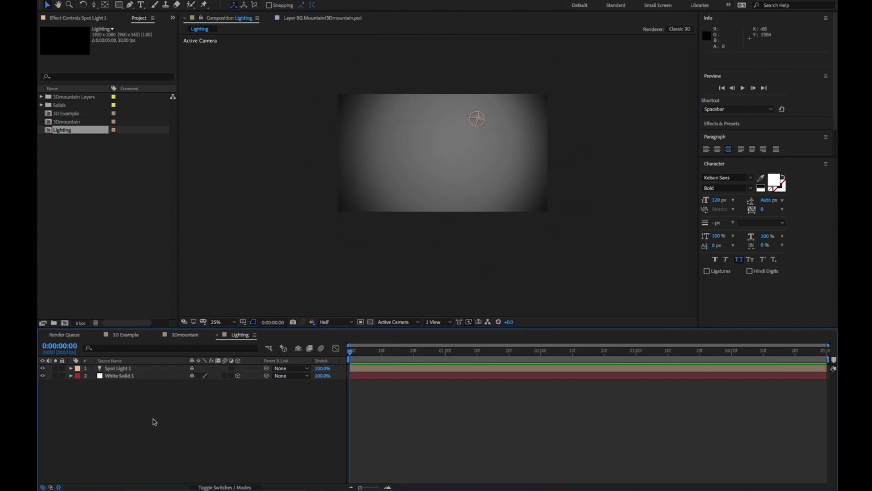
{"action": "double_click", "coordinate": [141, 8]}
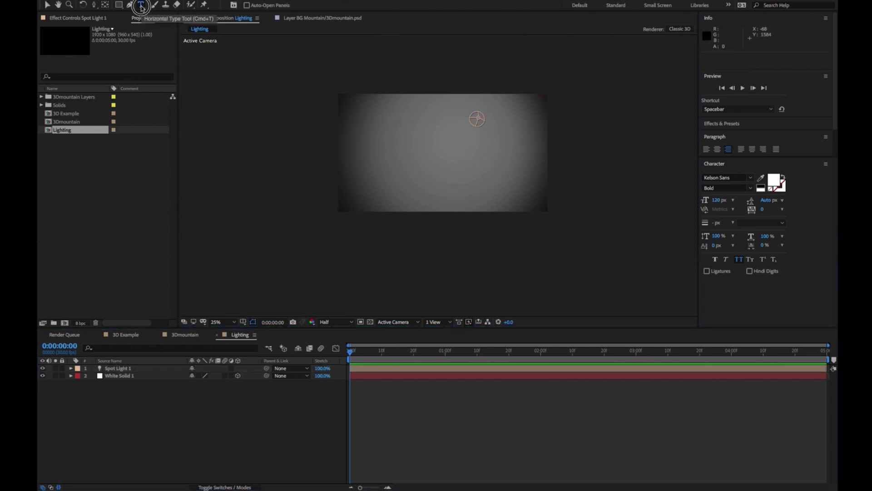
{"action": "type", "text": "light"}
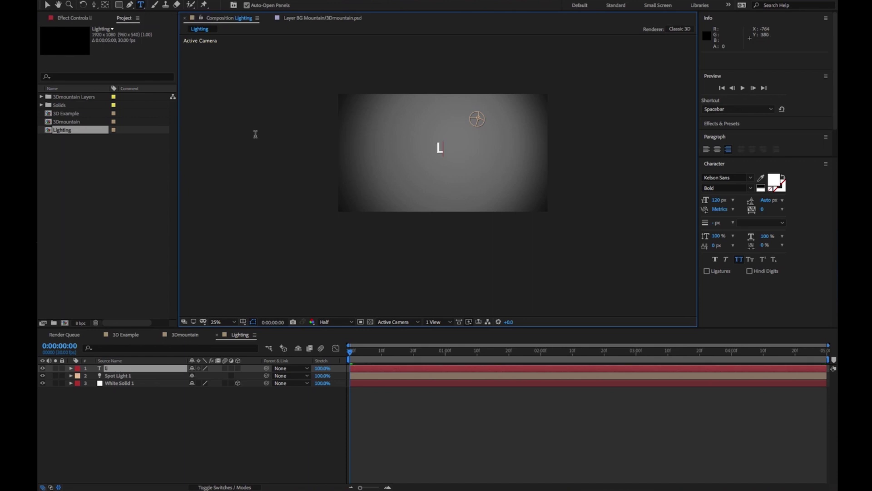
{"action": "type", "text": "source"}
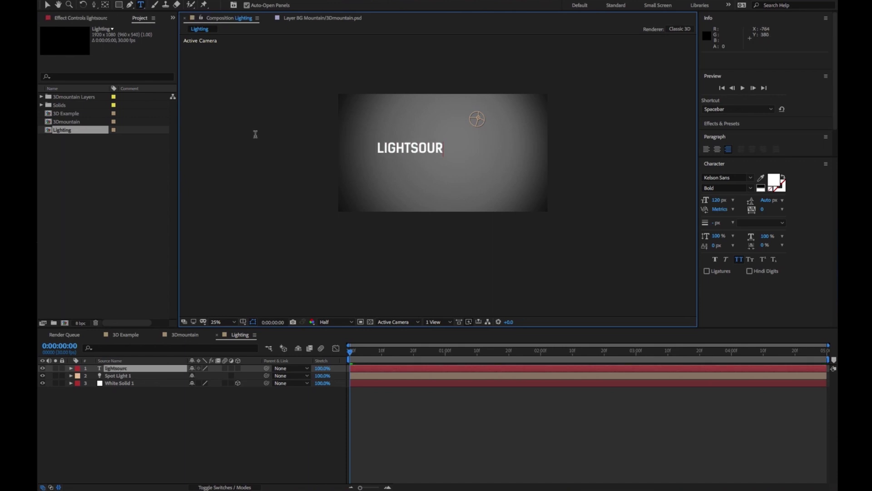
{"action": "left_click", "coordinate": [45, 4]}
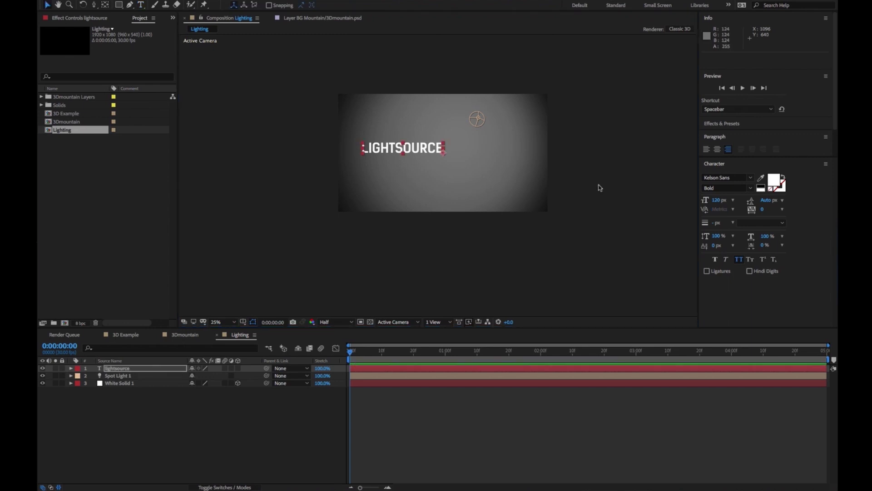
- Centre-align the lightsource text and set its font size to 196 px
{"action": "left_click", "coordinate": [718, 150]}
{"action": "left_click_drag", "start_coordinate": [459, 155], "coordinate": [489, 162]}
{"action": "key", "text": "ctrl+z"}
{"action": "left_click_drag", "start_coordinate": [722, 204], "coordinate": [754, 205]}
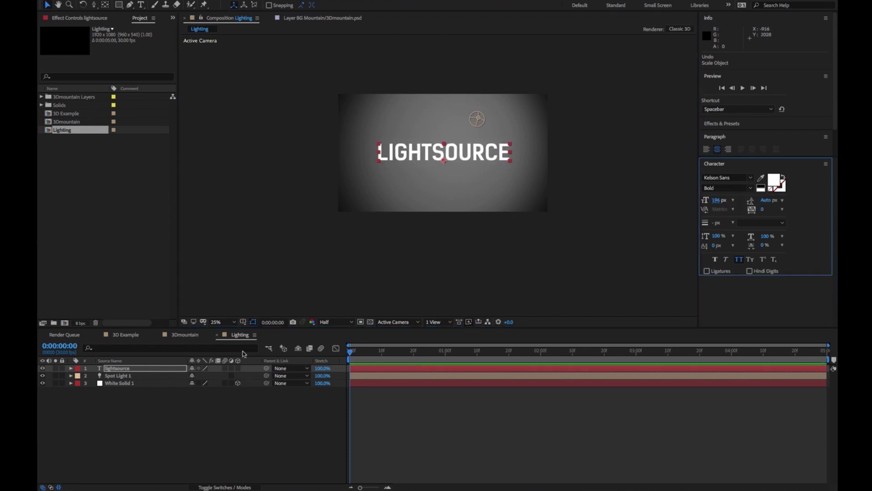
- Make the lightsource text a 3D layer and place Spot Light 1 above it in the layer stack
{"action": "left_click", "coordinate": [402, 325]}
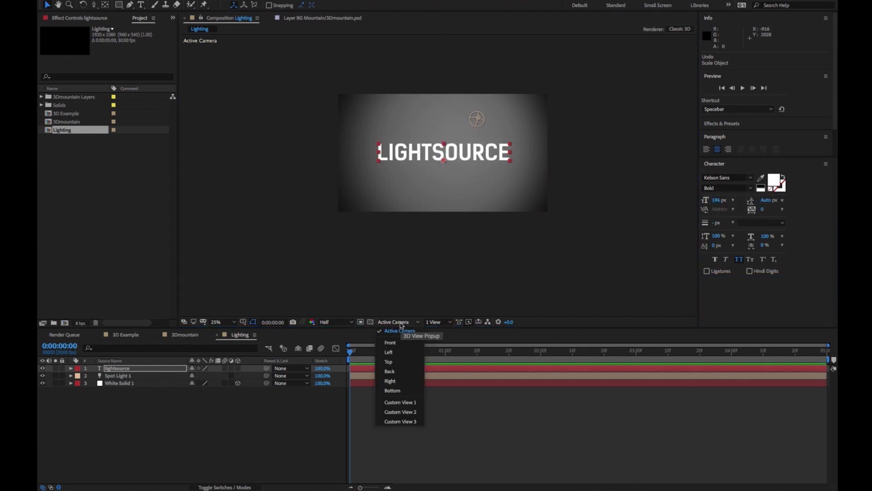
{"action": "left_click", "coordinate": [200, 413]}
{"action": "left_click", "coordinate": [238, 369]}
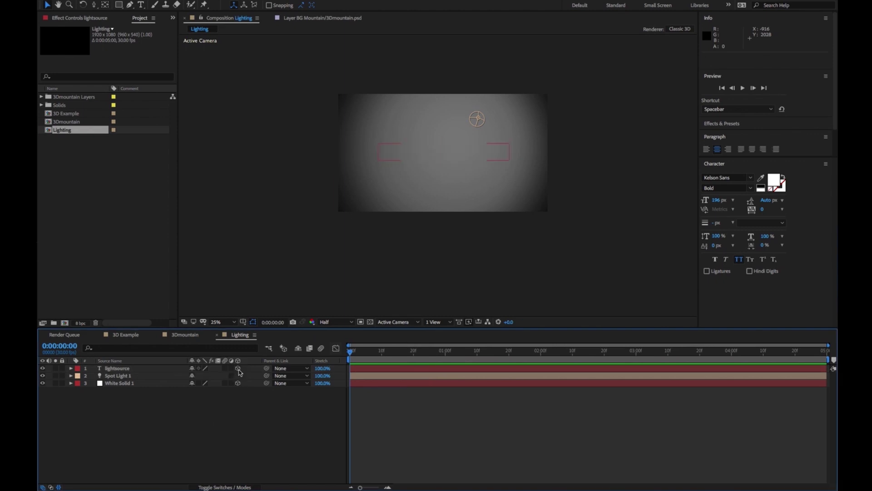
{"action": "left_click_drag", "start_coordinate": [160, 377], "coordinate": [158, 368]}
- In the top view, move the lightsource text forward from the solid to a Z position of about -42
{"action": "left_click", "coordinate": [159, 376]}
{"action": "left_click", "coordinate": [408, 323]}
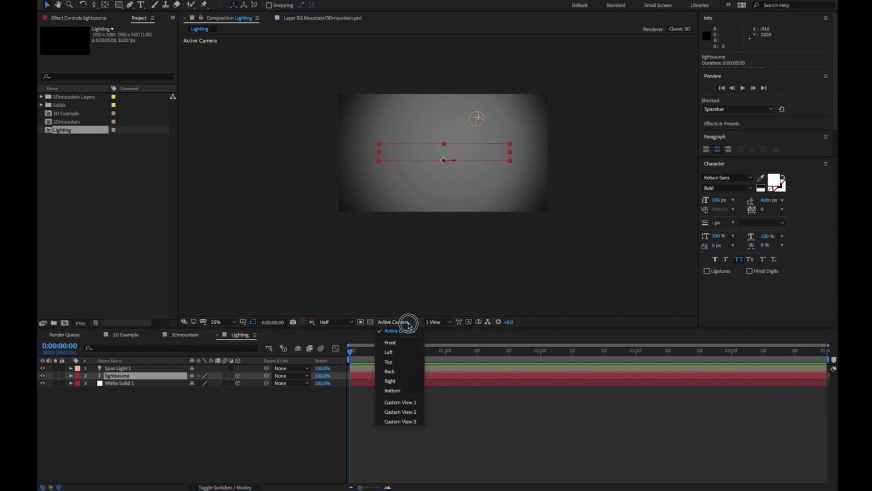
{"action": "left_click", "coordinate": [389, 362]}
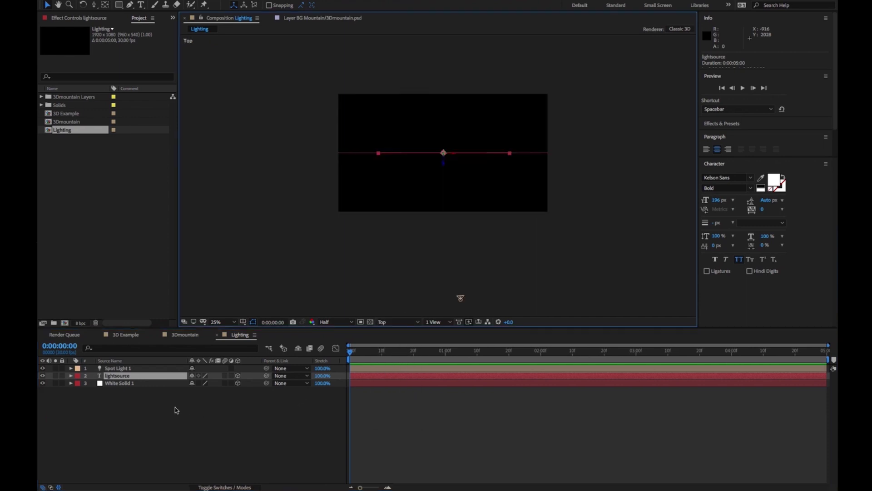
{"action": "left_click", "coordinate": [130, 377]}
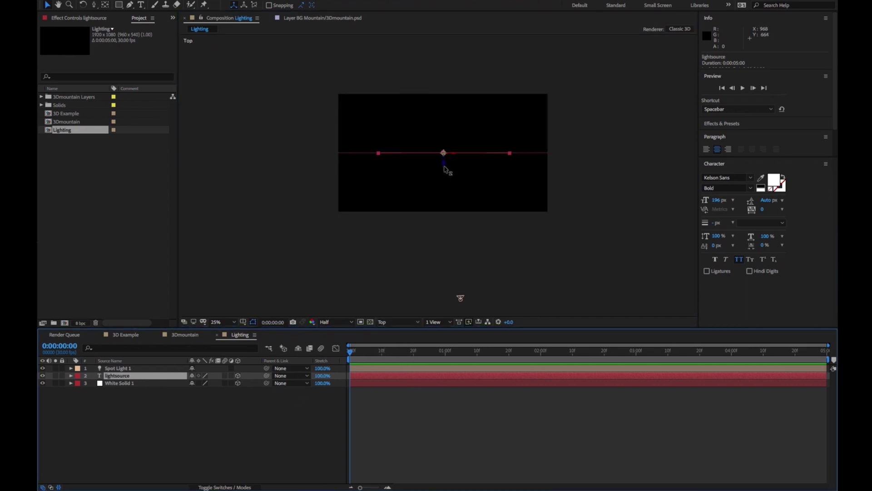
{"action": "scroll", "coordinate": [445, 169], "scroll_direction": "up", "scroll_amount": 2}
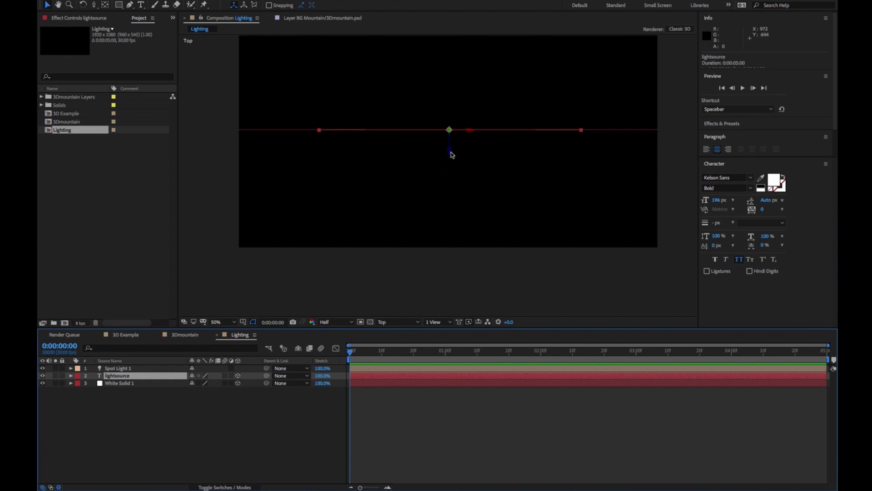
{"action": "left_click_drag", "start_coordinate": [452, 155], "coordinate": [452, 162]}
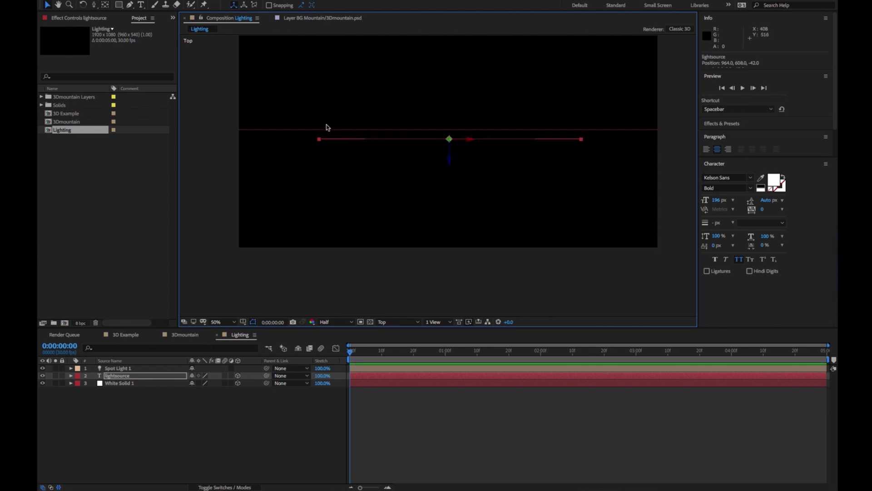
- Rename the White Solid 1 layer as BG
{"action": "left_click", "coordinate": [125, 383]}
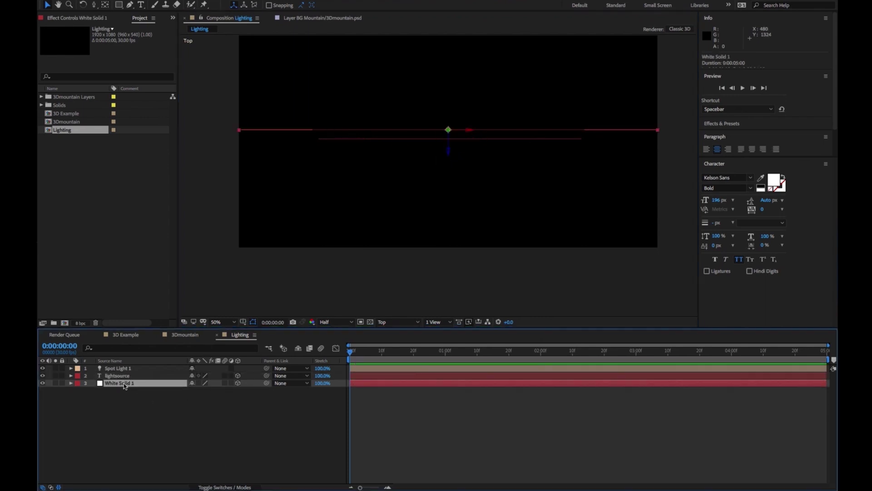
{"action": "key", "text": "Return"}
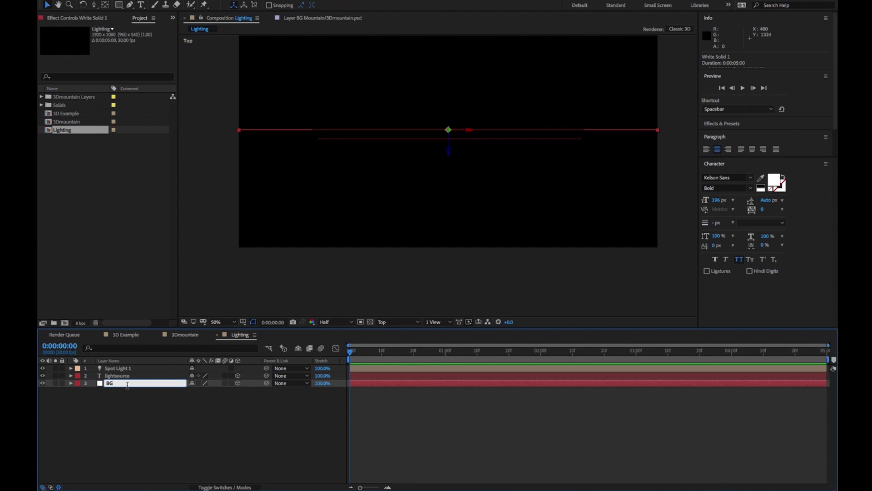
{"action": "key", "text": "Return"}
- Return to the active camera view and pull the lightsource text forward to a Z position of about -486
{"action": "left_click", "coordinate": [410, 322]}
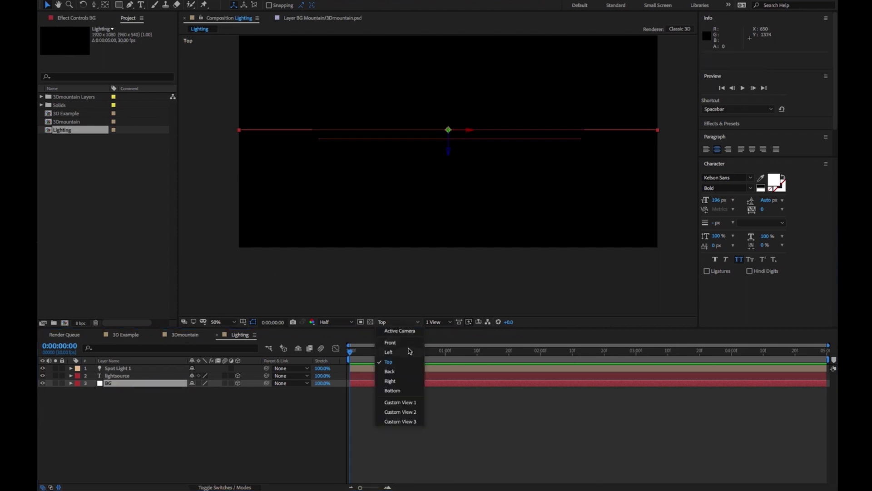
{"action": "left_click", "coordinate": [410, 331]}
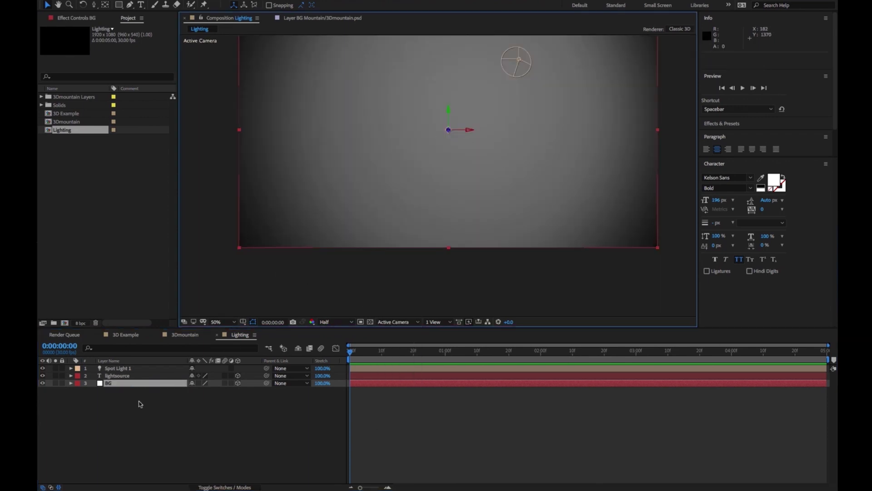
{"action": "left_click", "coordinate": [138, 376]}
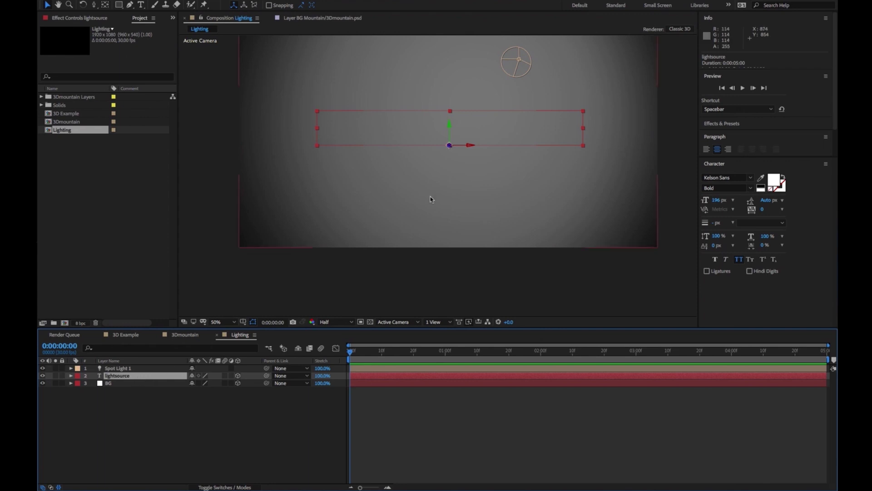
{"action": "left_click_drag", "start_coordinate": [450, 146], "coordinate": [604, 244]}
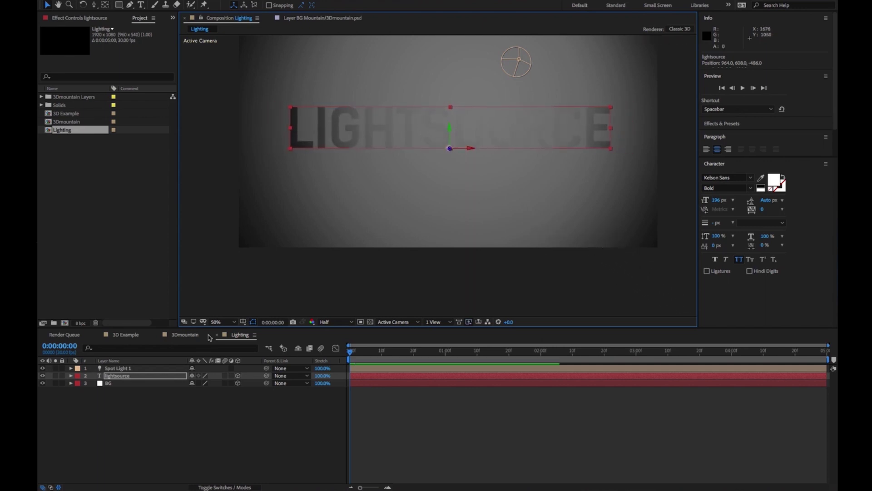
- Turn on Casts Shadows in the lightsource layer's material options
{"action": "left_click", "coordinate": [136, 376]}
{"action": "left_click", "coordinate": [71, 377]}
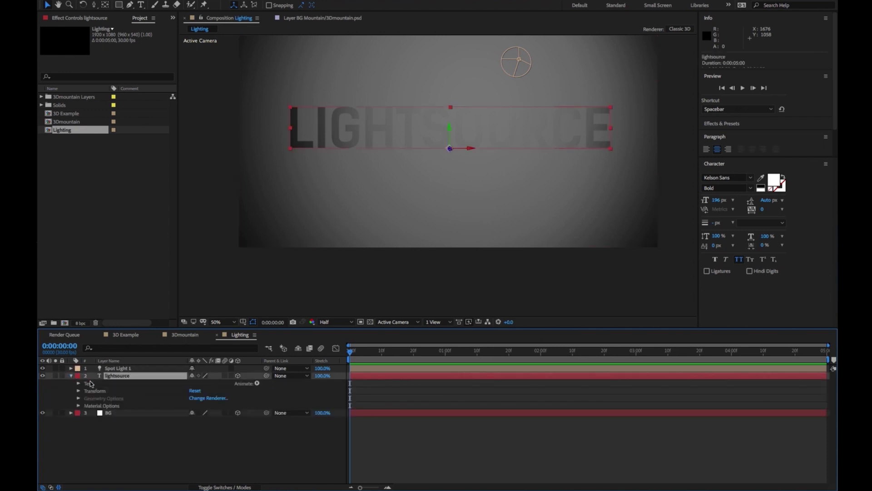
{"action": "left_click", "coordinate": [79, 406]}
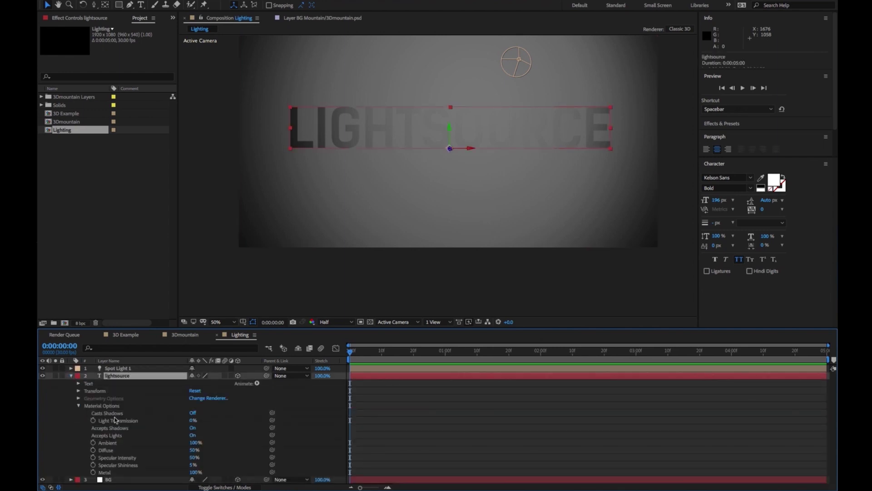
{"action": "left_click", "coordinate": [193, 413]}
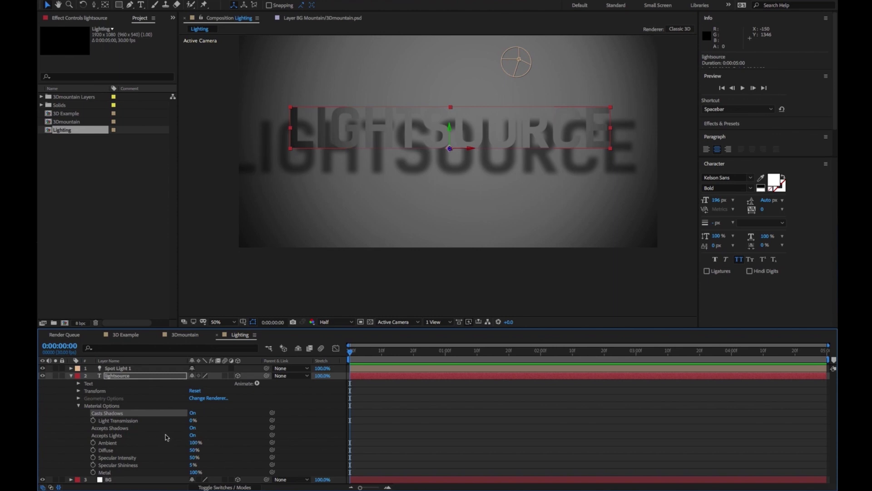
- Toggle Accepts Lights on the lightsource text to compare its look, leaving the option off
{"action": "left_click", "coordinate": [193, 435]}
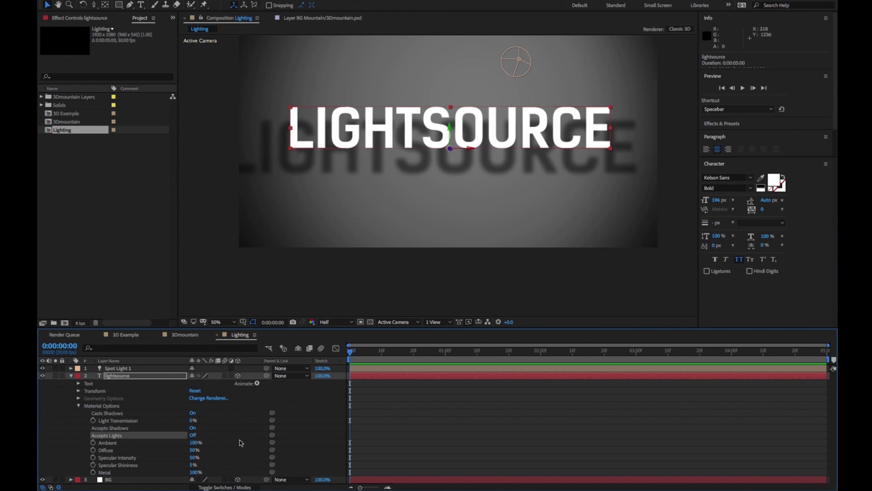
{"action": "left_click", "coordinate": [194, 435]}
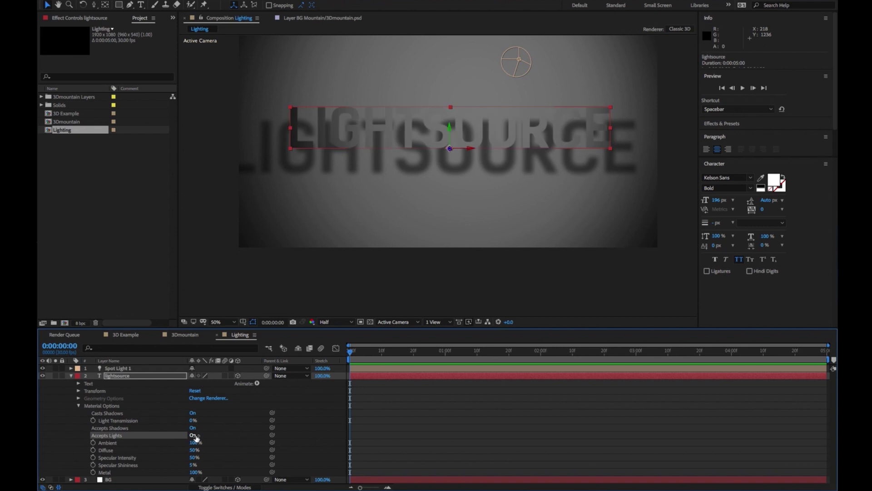
{"action": "left_click", "coordinate": [193, 436]}
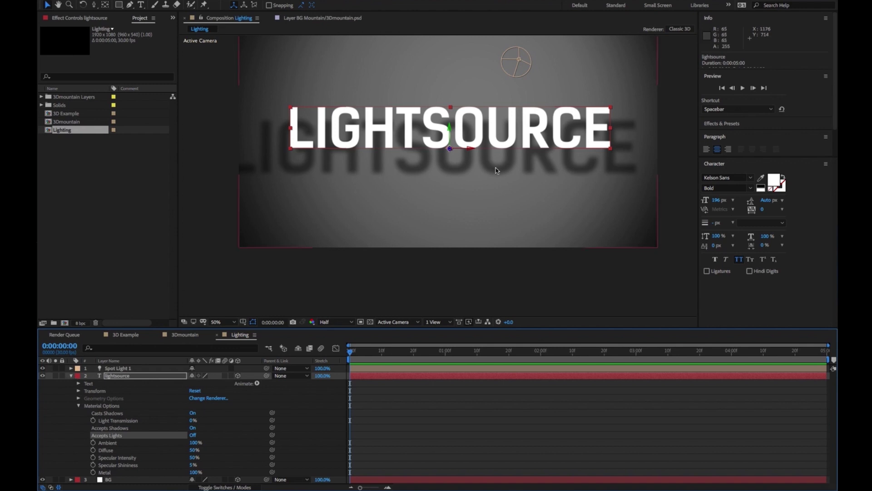
- Push the lightsource text back along Z so it sits close to the BG solid, and collapse its material options
{"action": "left_click", "coordinate": [453, 149]}
{"action": "left_click_drag", "start_coordinate": [453, 149], "coordinate": [272, 210]}
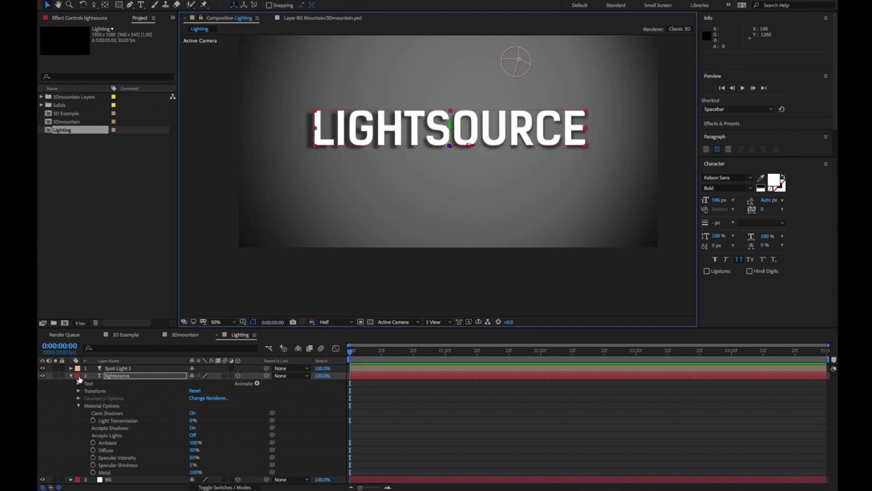
{"action": "left_click", "coordinate": [79, 405]}
- Set Spot Light 1's Shadow Darkness to 25%
{"action": "left_click", "coordinate": [71, 368]}
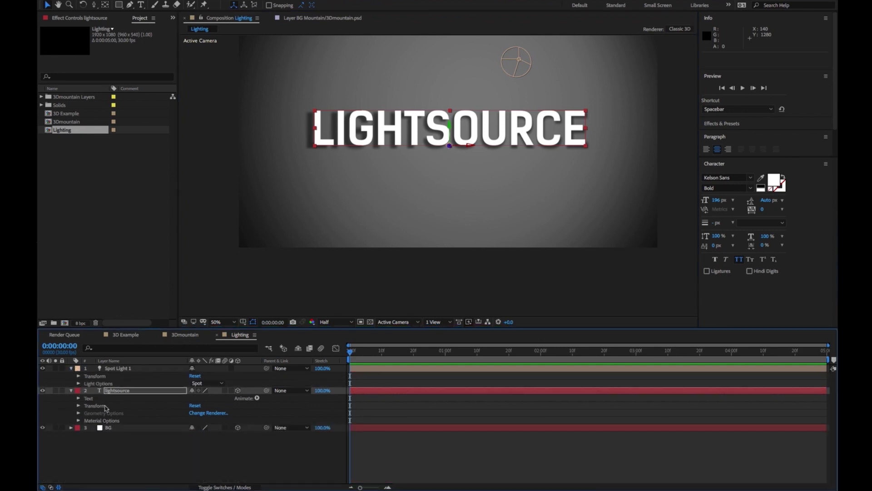
{"action": "left_click", "coordinate": [79, 383]}
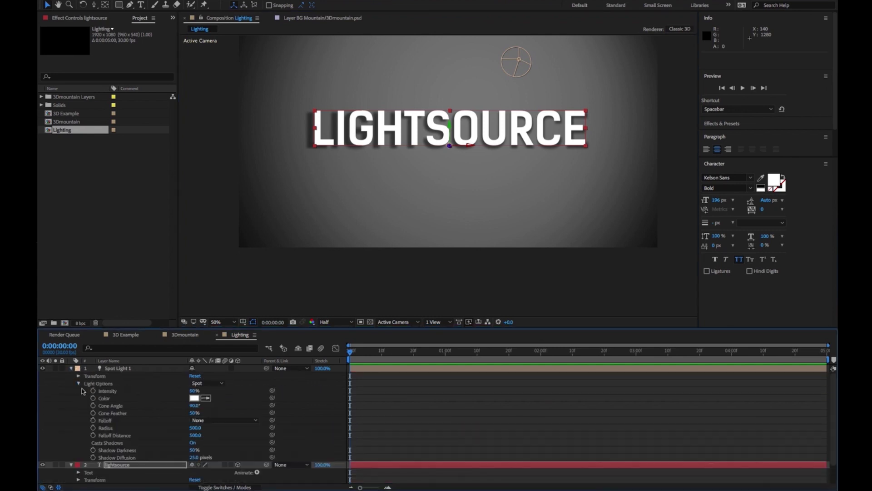
{"action": "left_click", "coordinate": [195, 450]}
{"action": "key", "text": "Return"}
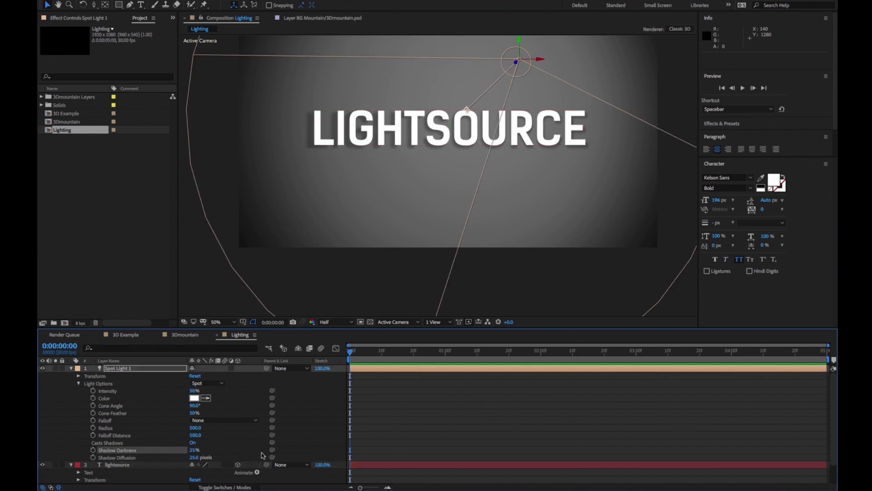
- Set Spot Light 1's Shadow Diffusion to 90 pixels, then collapse the layer properties and deselect all layers
{"action": "left_click", "coordinate": [195, 457]}
{"action": "type", "text": "90"}
{"action": "key", "text": "Return"}
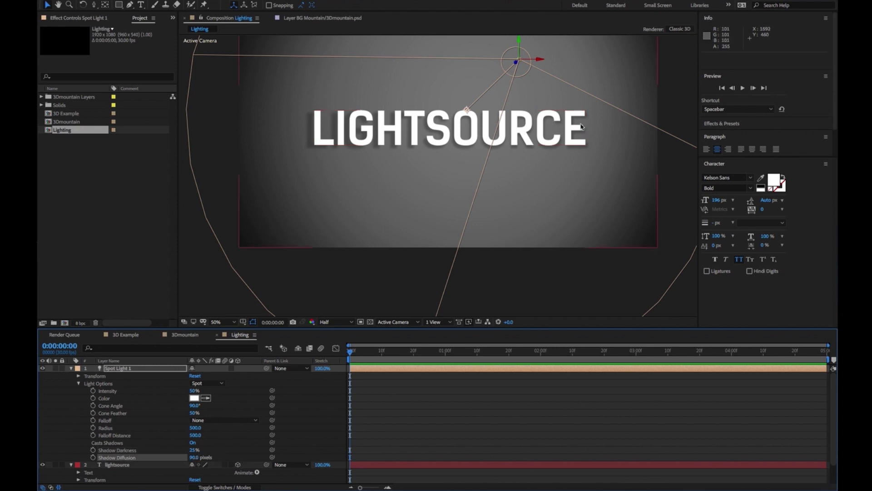
{"action": "left_click", "coordinate": [71, 368]}
{"action": "left_click", "coordinate": [71, 375]}
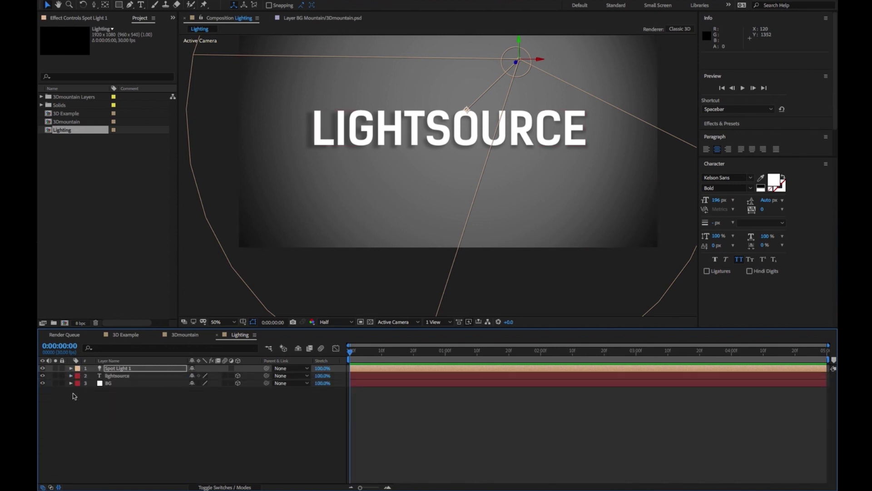
{"action": "left_click", "coordinate": [76, 396]}
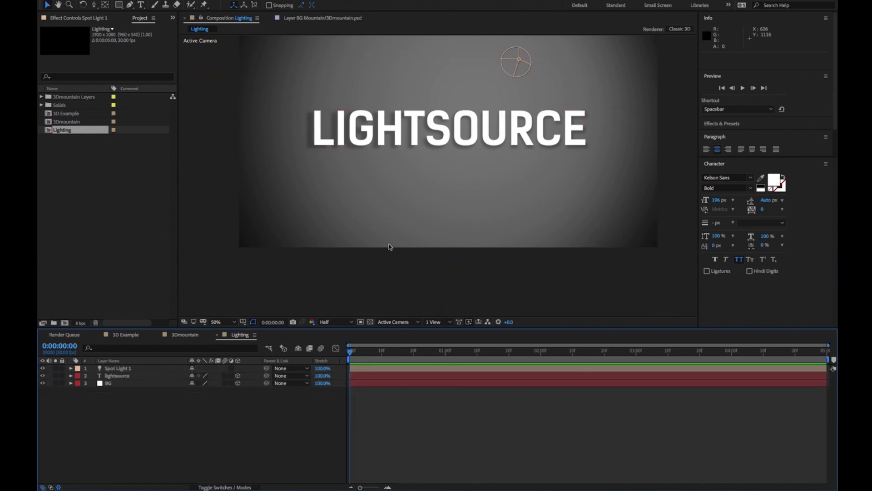